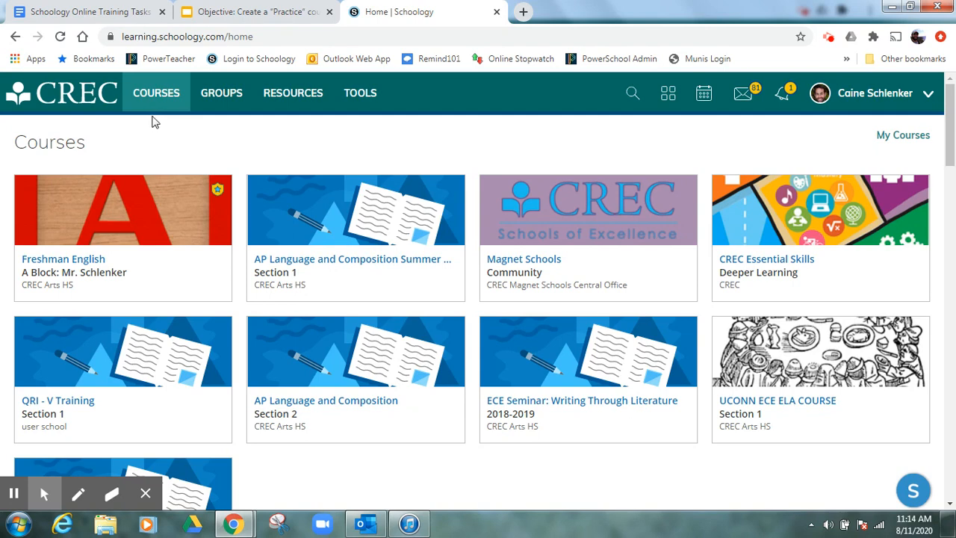
Open the A Block section of Freshman English from the course list and look over its updates page.
{"action": "left_click", "coordinate": [78, 201]}
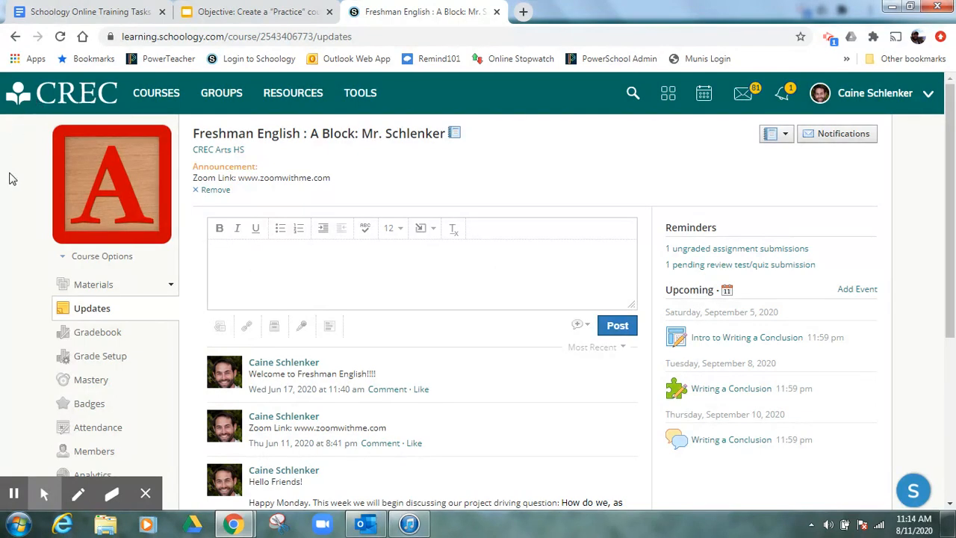
{"action": "mouse_move", "coordinate": [132, 179]}
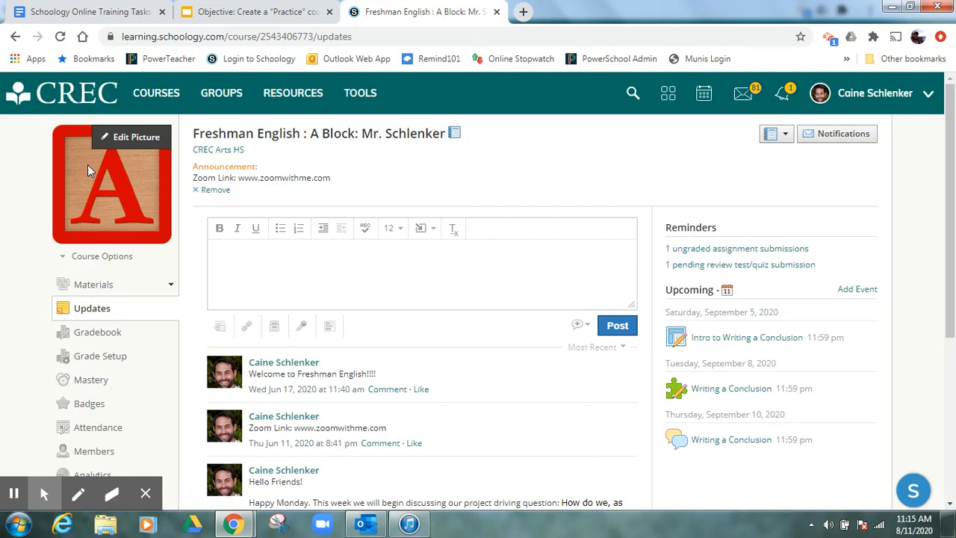
{"action": "left_click", "coordinate": [159, 95]}
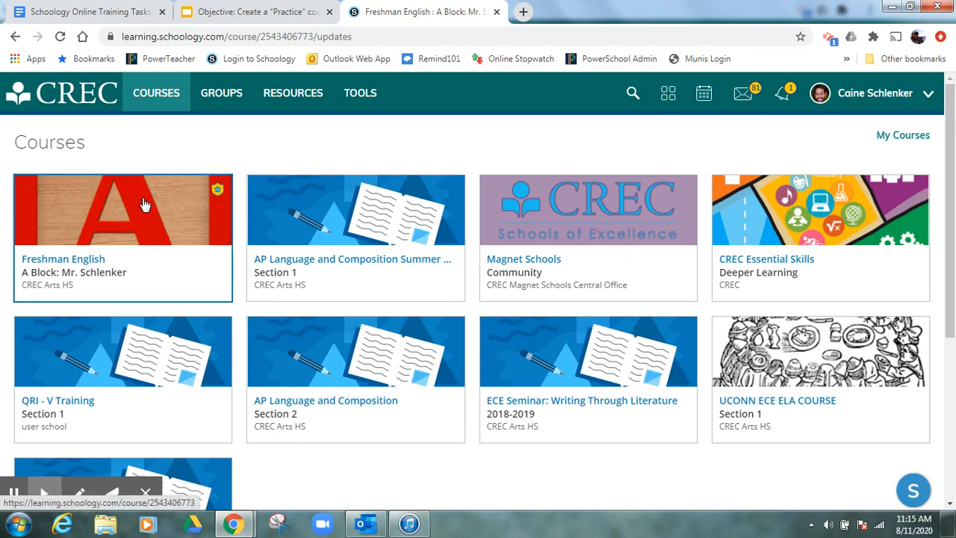
{"action": "left_click", "coordinate": [151, 103]}
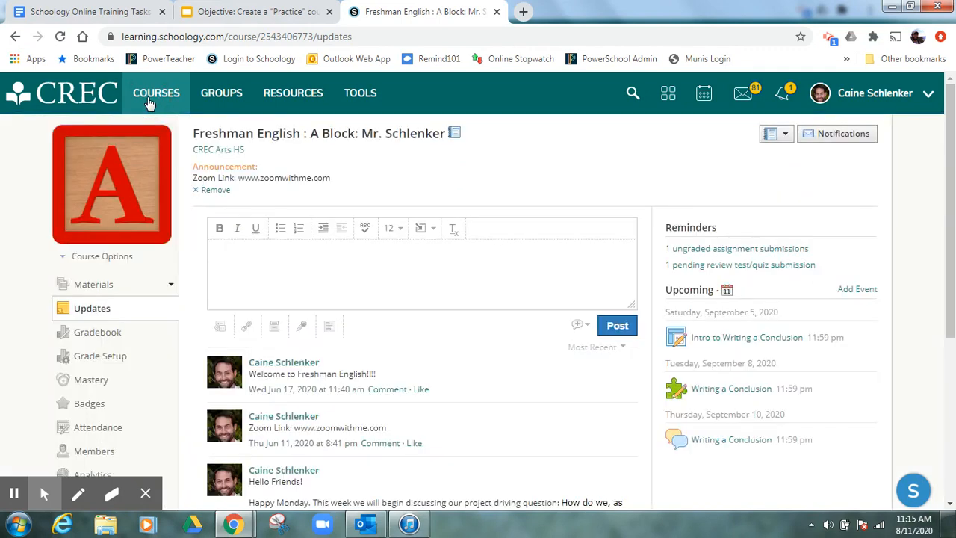
{"action": "mouse_move", "coordinate": [155, 150]}
{"action": "scroll", "coordinate": [386, 187], "scroll_direction": "down", "scroll_amount": 1}
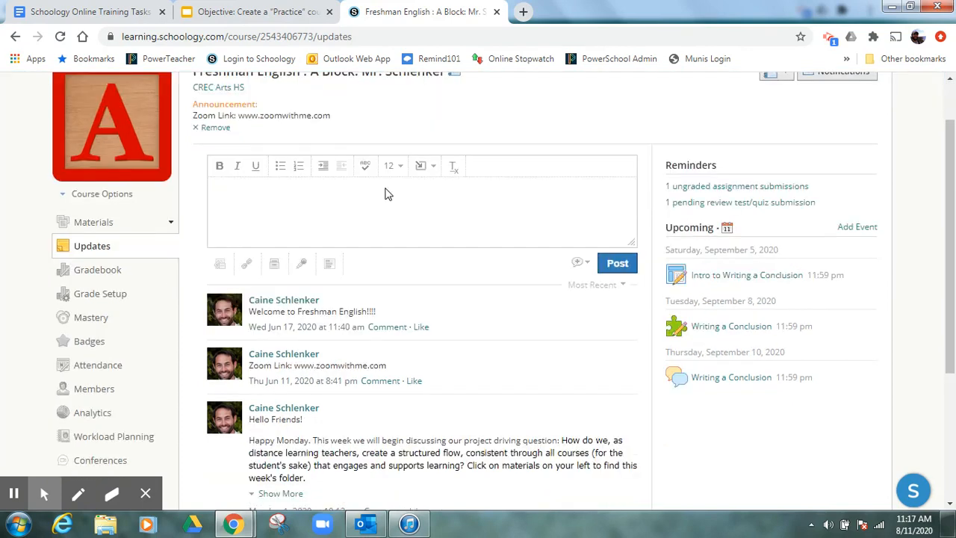
{"action": "scroll", "coordinate": [386, 189], "scroll_direction": "up", "scroll_amount": 1}
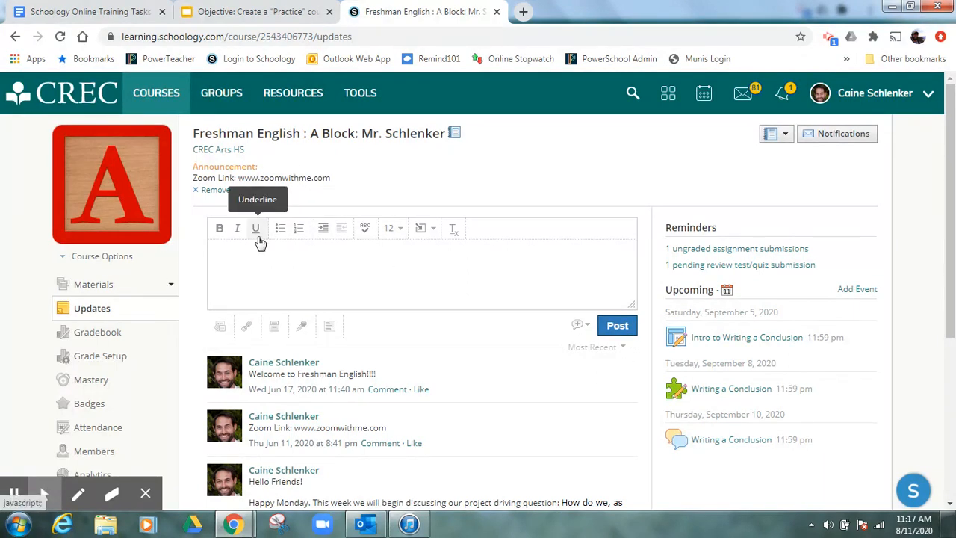
Open the "September 14-18 Topic: Writing a Conclusion" folder inside Lessons and Assignments in the course materials.
{"action": "left_click", "coordinate": [89, 286]}
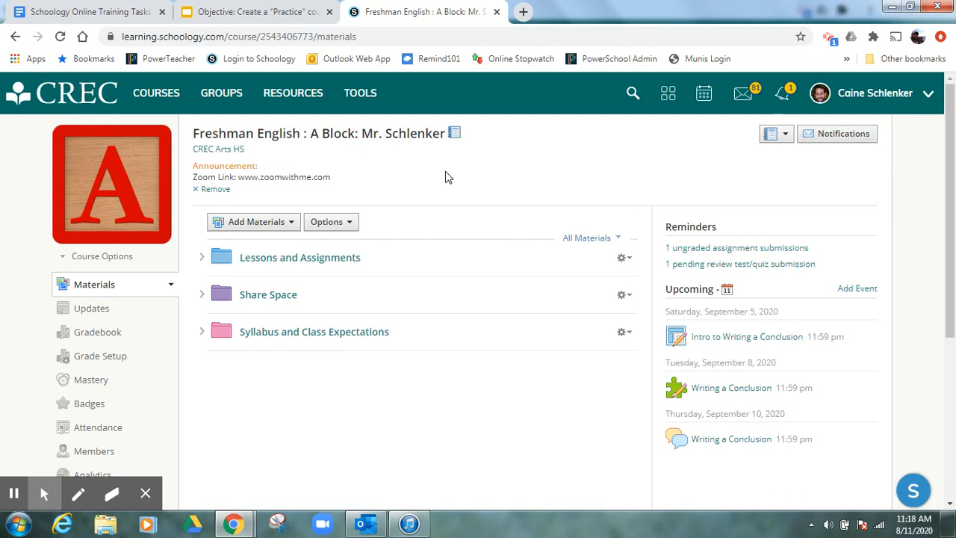
{"action": "mouse_move", "coordinate": [465, 241]}
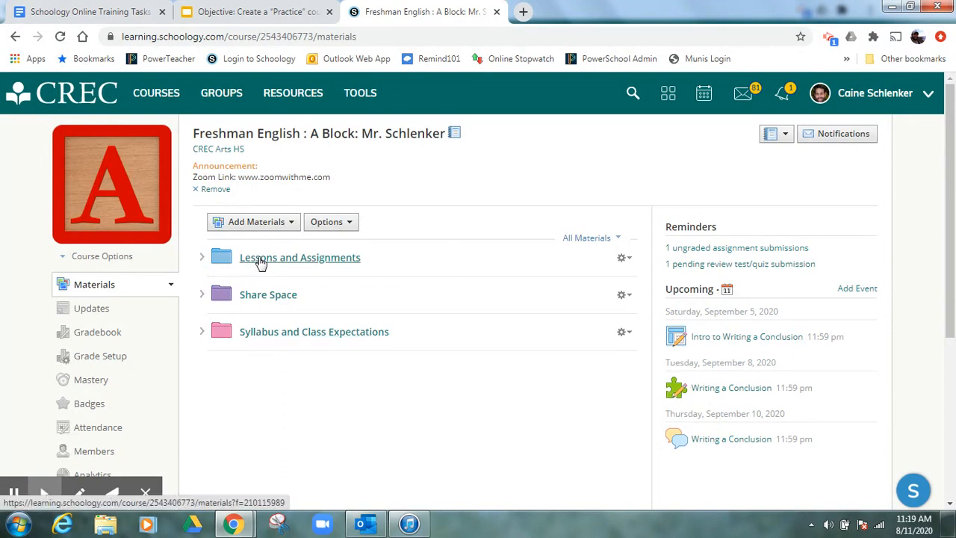
{"action": "left_click", "coordinate": [323, 262]}
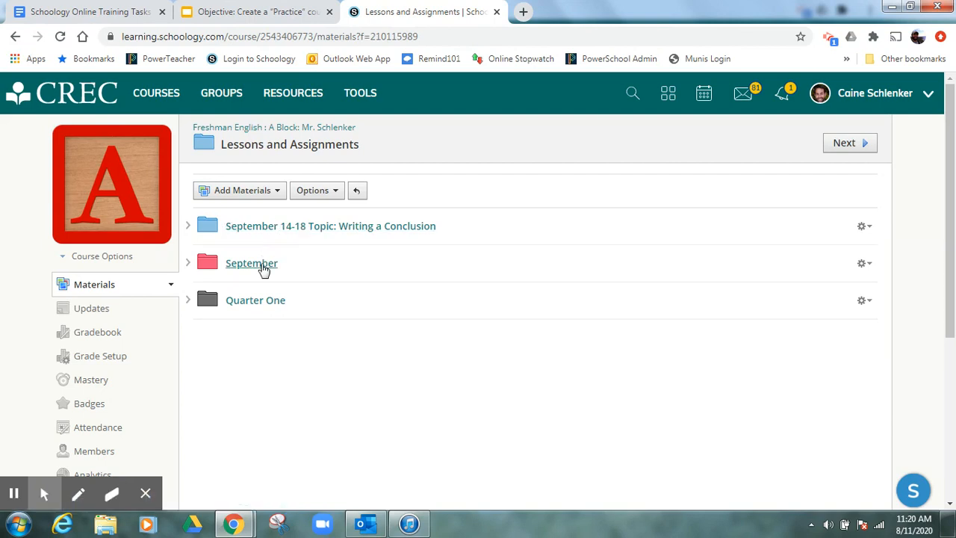
{"action": "left_click", "coordinate": [302, 227]}
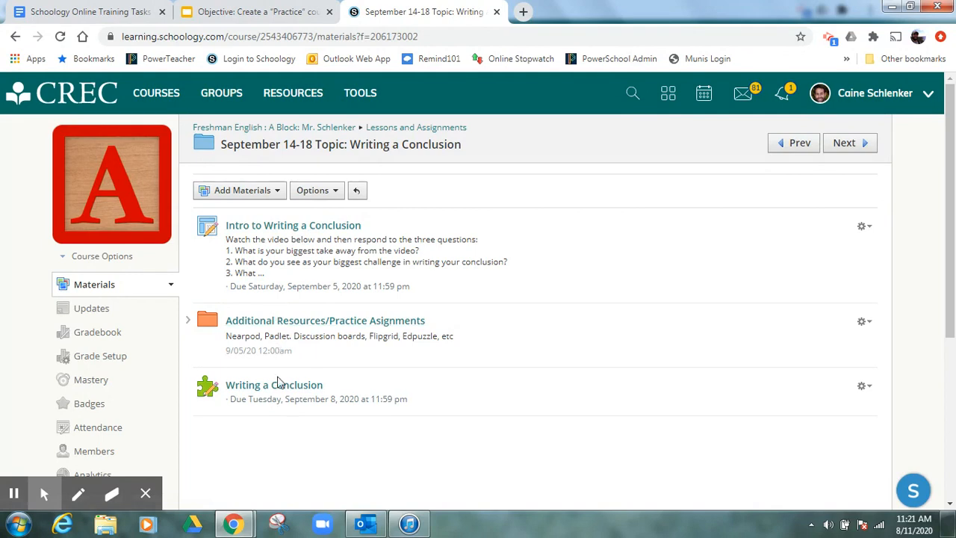
Open the "Intro to Writing a Conclusion" assignment and examine its due date, response questions, embedded video and submissions.
{"action": "left_click", "coordinate": [259, 226]}
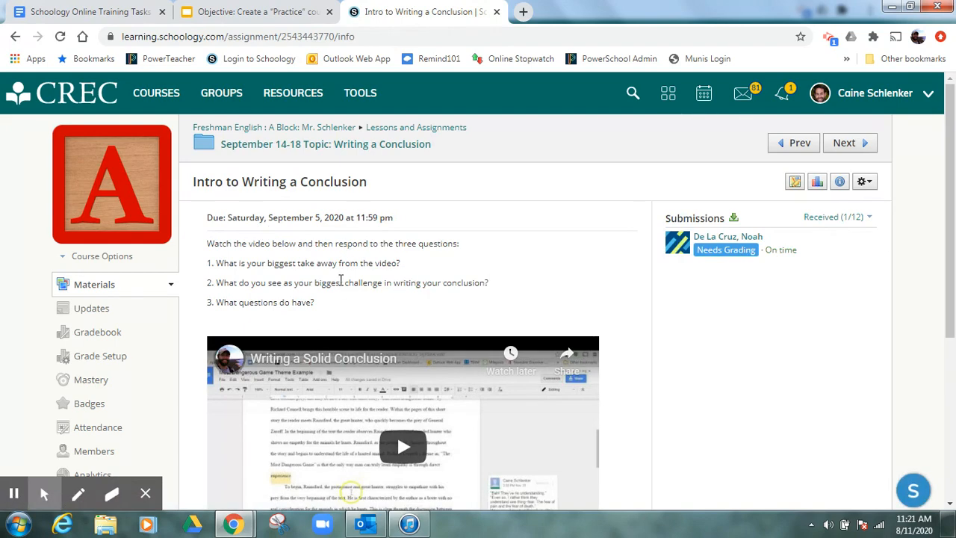
{"action": "scroll", "coordinate": [389, 282], "scroll_direction": "down", "scroll_amount": 1}
{"action": "scroll", "coordinate": [389, 283], "scroll_direction": "down", "scroll_amount": 1}
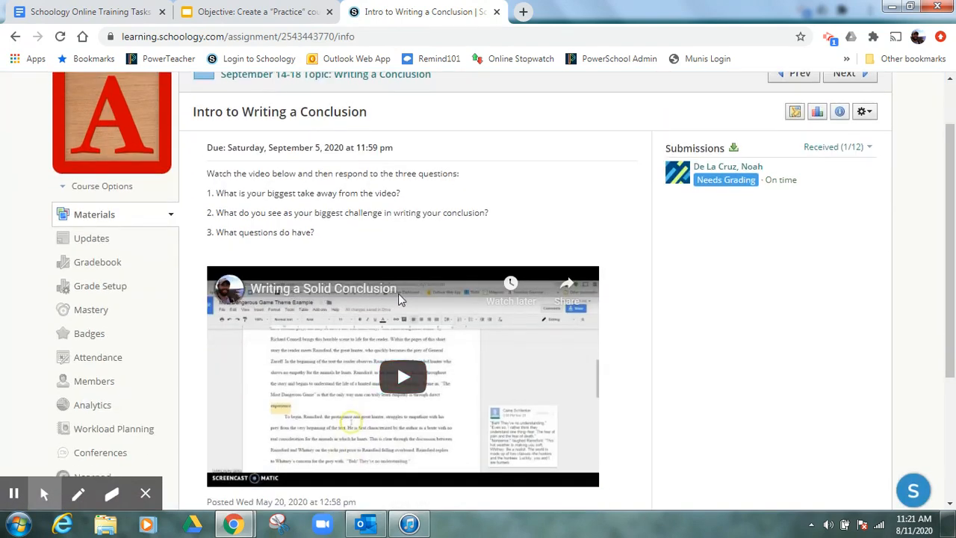
{"action": "scroll", "coordinate": [399, 286], "scroll_direction": "down", "scroll_amount": 1}
{"action": "scroll", "coordinate": [298, 280], "scroll_direction": "up", "scroll_amount": 1}
{"action": "scroll", "coordinate": [316, 230], "scroll_direction": "up", "scroll_amount": 1}
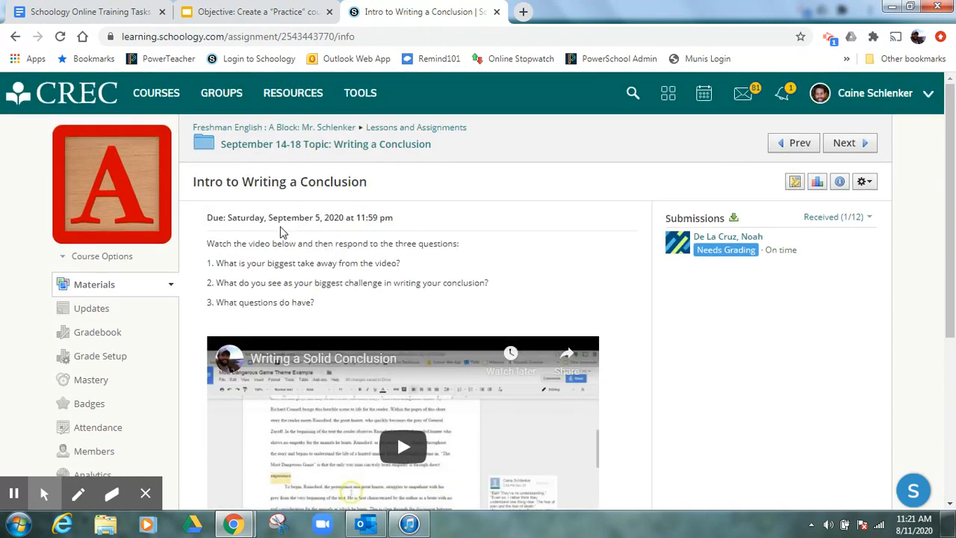
{"action": "scroll", "coordinate": [290, 236], "scroll_direction": "down", "scroll_amount": 2}
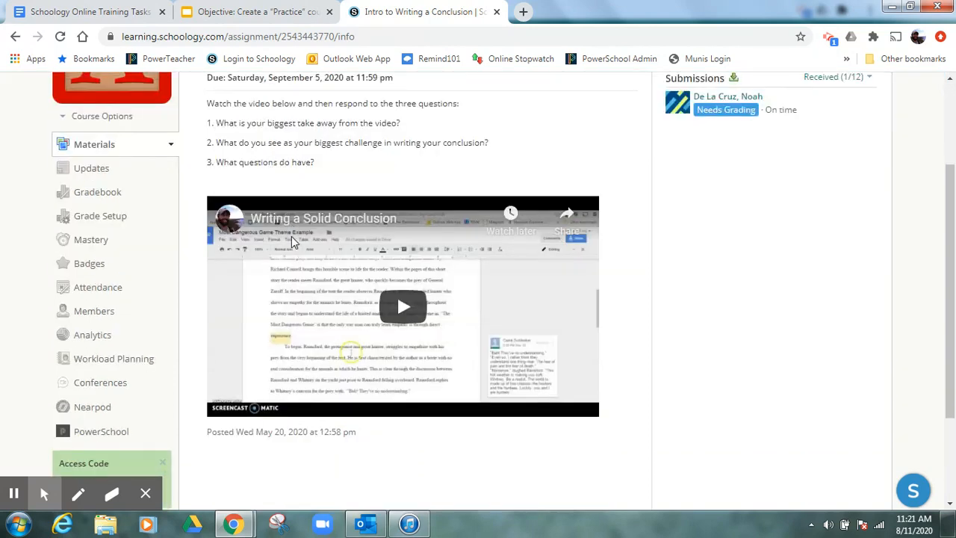
{"action": "scroll", "coordinate": [291, 236], "scroll_direction": "up", "scroll_amount": 1}
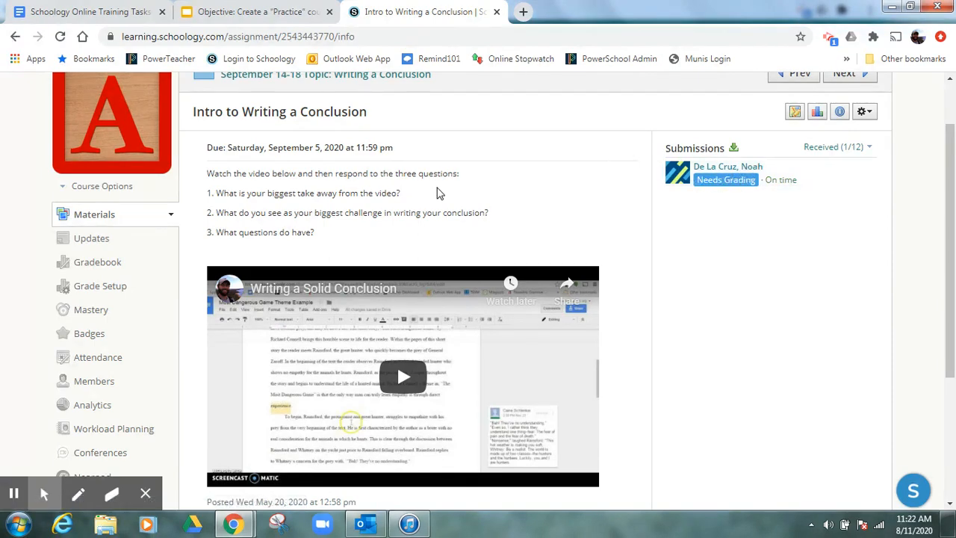
{"action": "scroll", "coordinate": [372, 212], "scroll_direction": "up", "scroll_amount": 1}
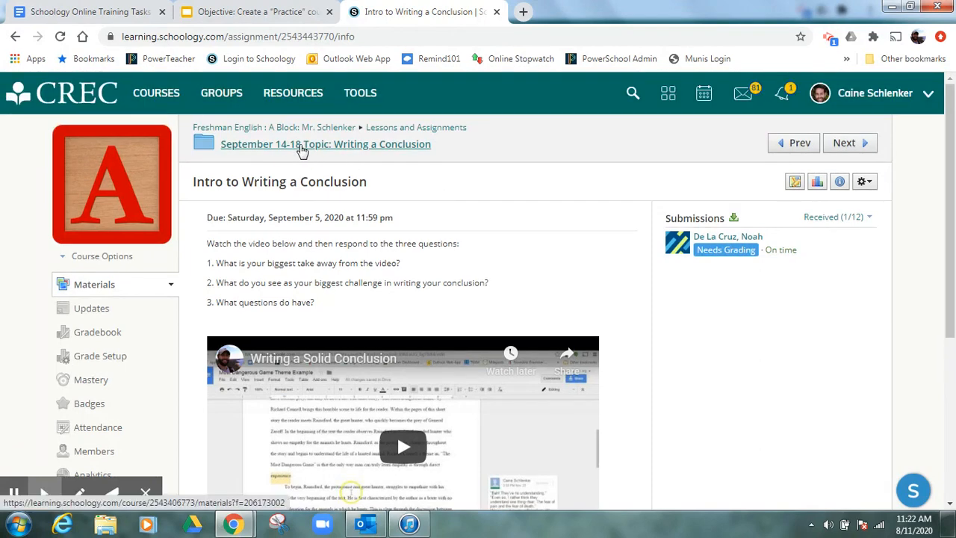
View the topic's Additional Resources/Practice Asignments folder, then return to the Freshman English course's main page.
{"action": "left_click", "coordinate": [302, 151]}
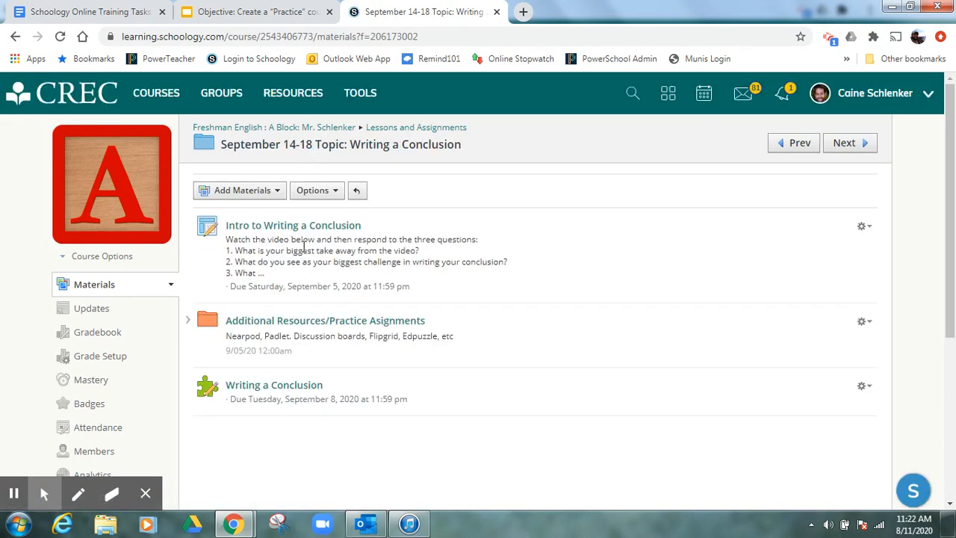
{"action": "left_click", "coordinate": [303, 322]}
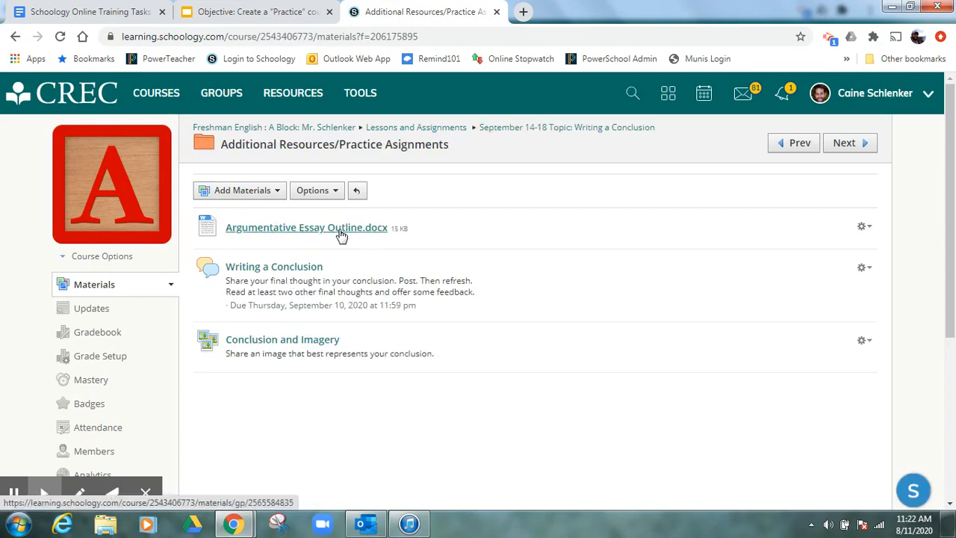
{"action": "left_click_drag", "start_coordinate": [342, 234], "coordinate": [316, 254]}
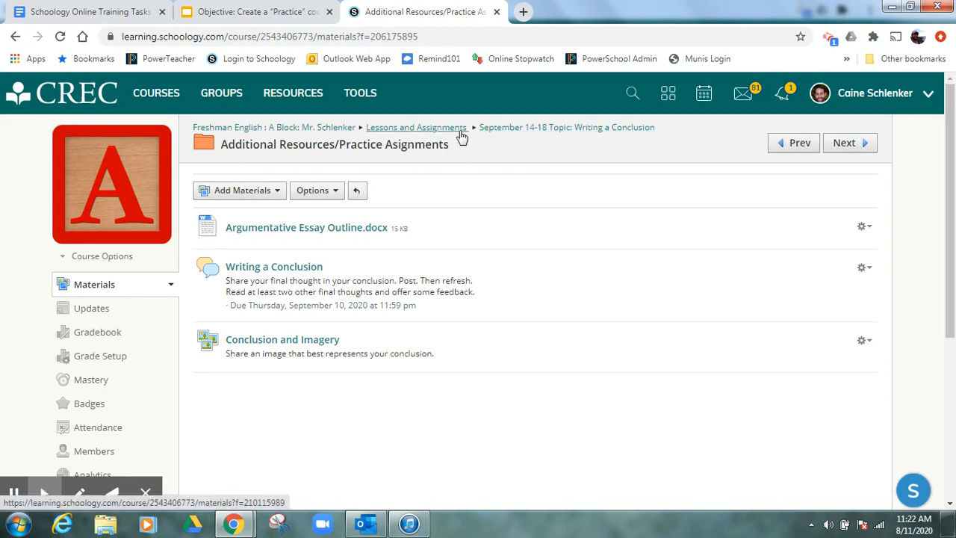
{"action": "left_click", "coordinate": [505, 128]}
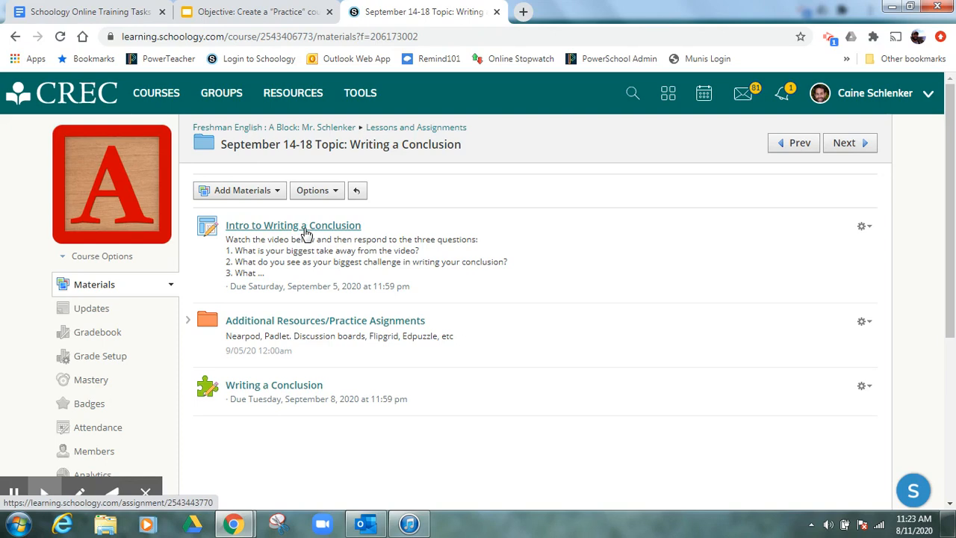
{"action": "left_click", "coordinate": [321, 128]}
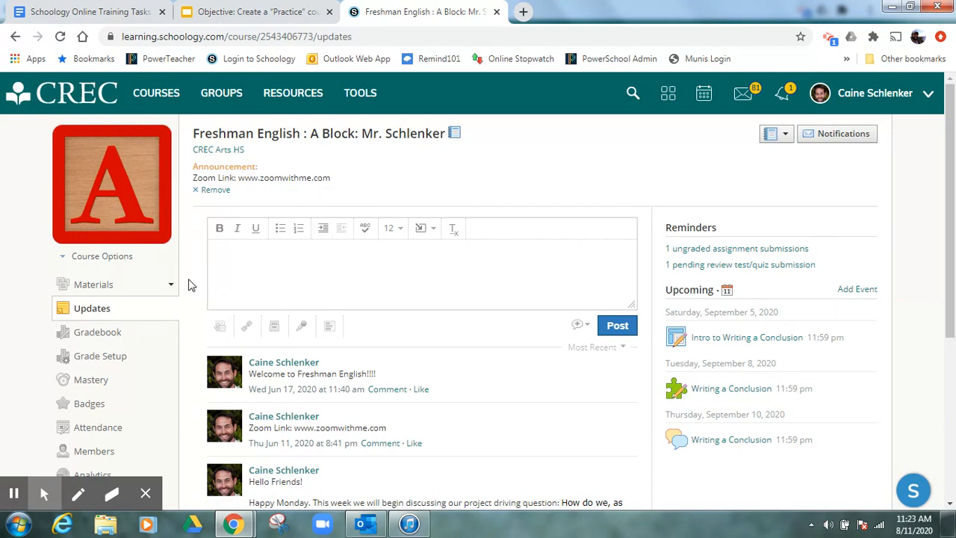
Try choosing the A Block image from the desktop's Schoology Block Pictures folder as the course picture, then close the picture editor.
{"action": "mouse_move", "coordinate": [129, 190]}
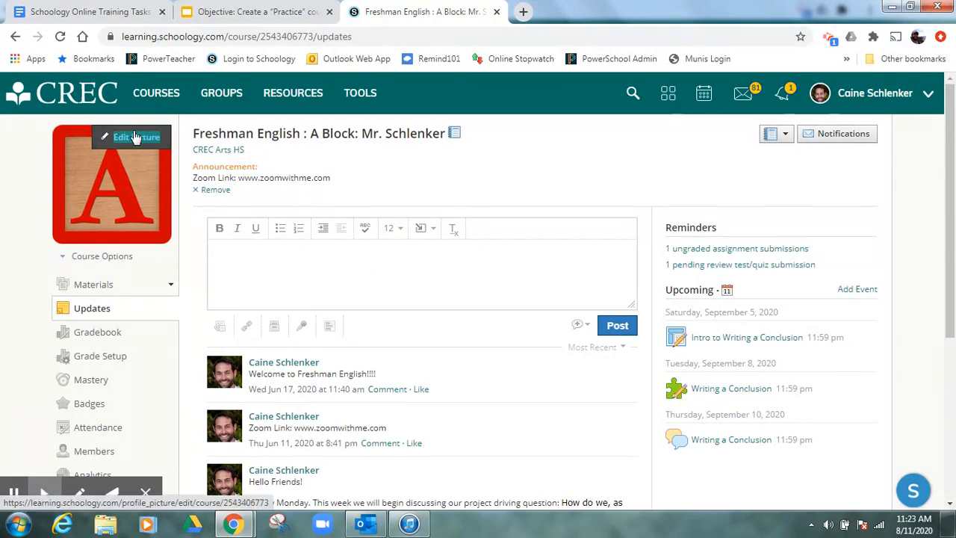
{"action": "mouse_move", "coordinate": [128, 171]}
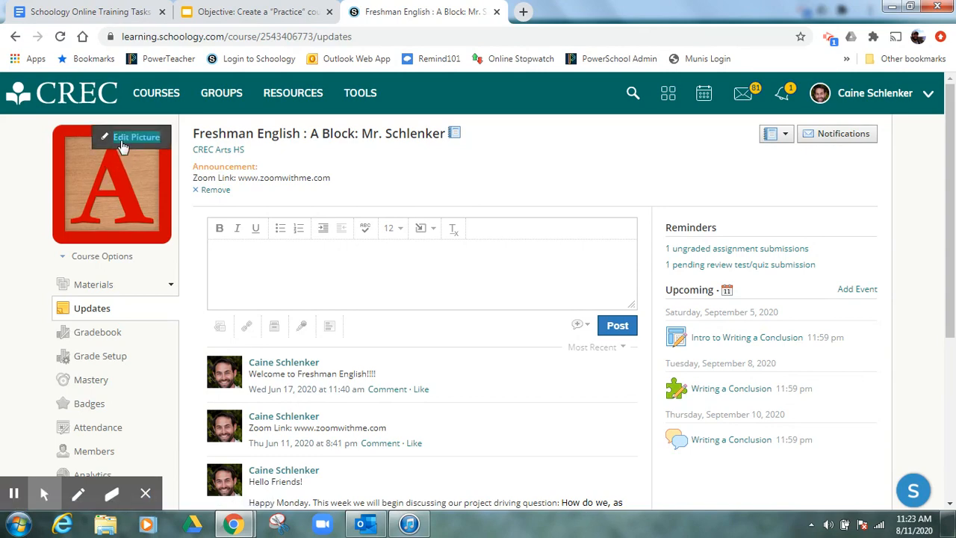
{"action": "left_click", "coordinate": [127, 142]}
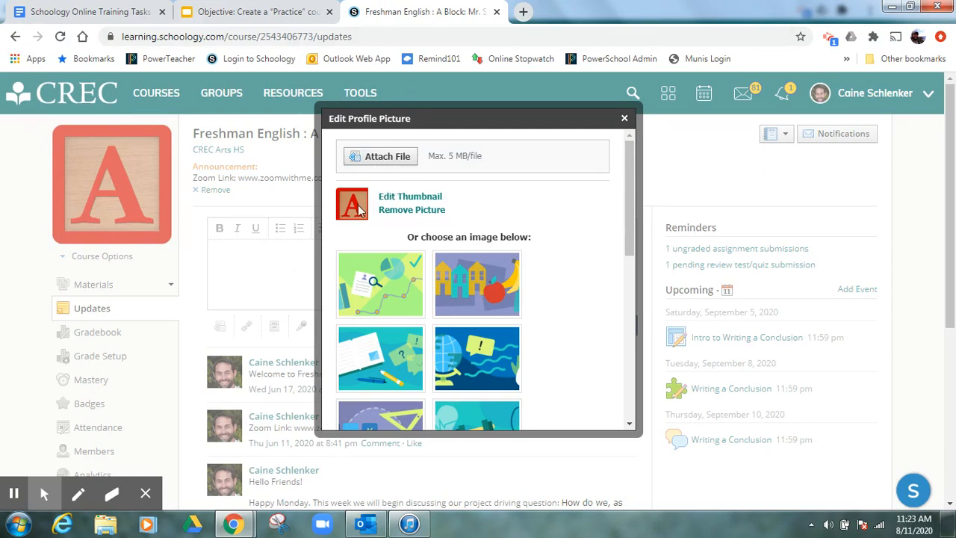
{"action": "left_click", "coordinate": [392, 159]}
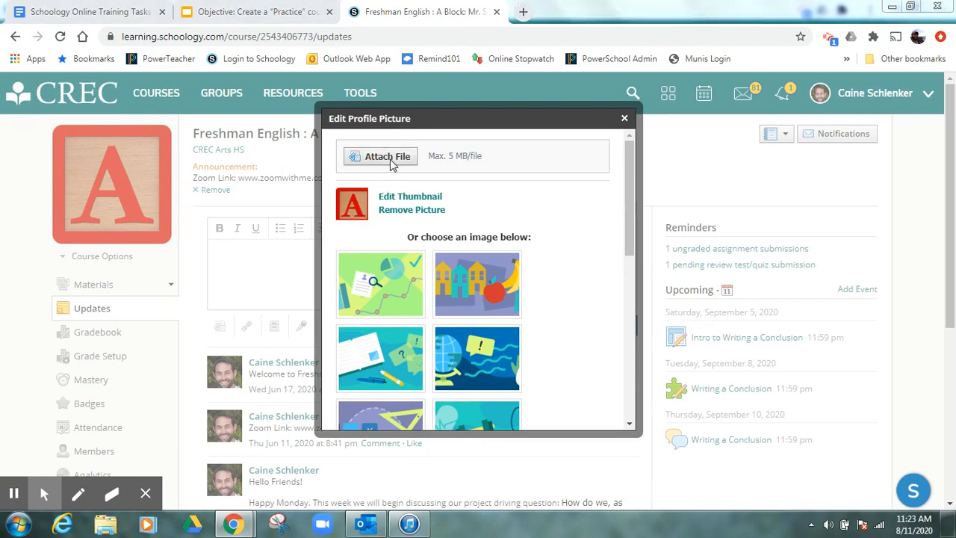
{"action": "left_click", "coordinate": [383, 157]}
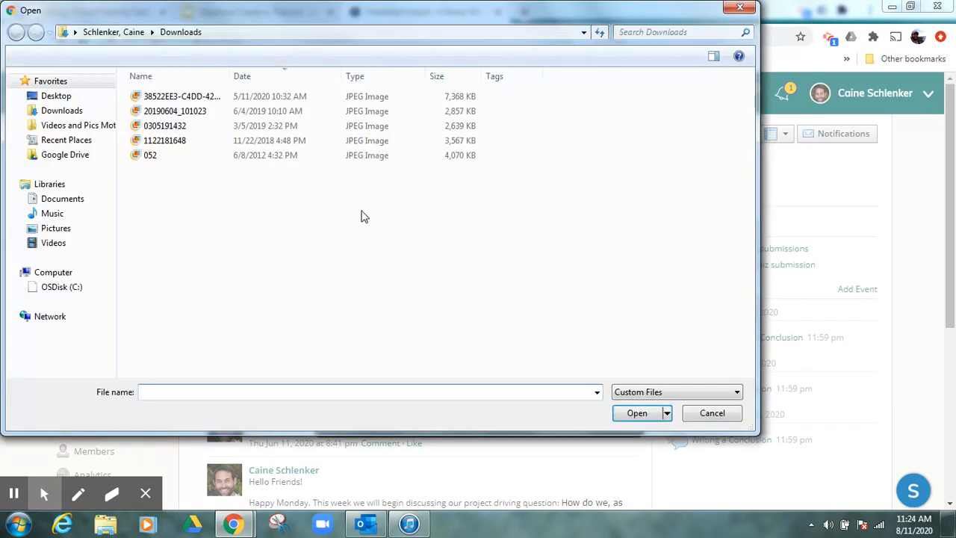
{"action": "left_click", "coordinate": [58, 99]}
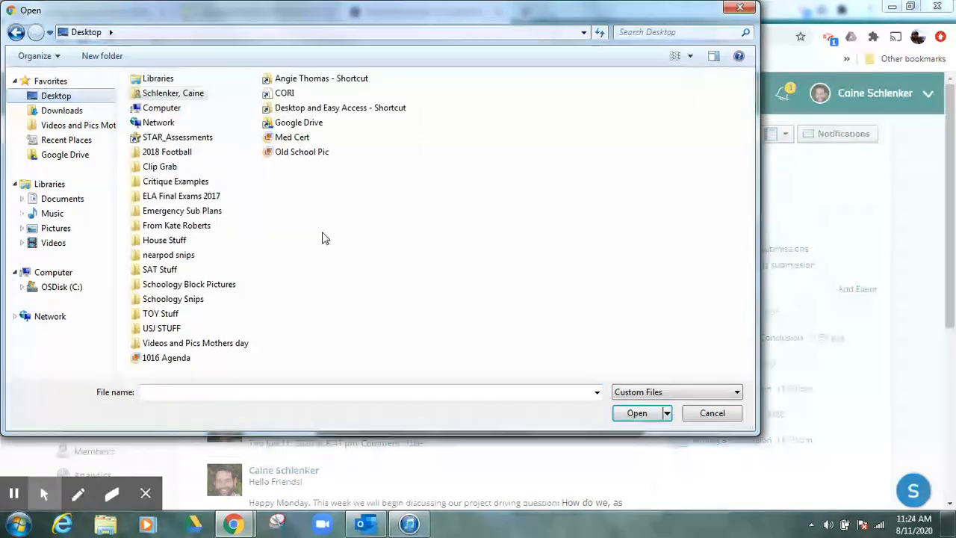
{"action": "double_click", "coordinate": [181, 284]}
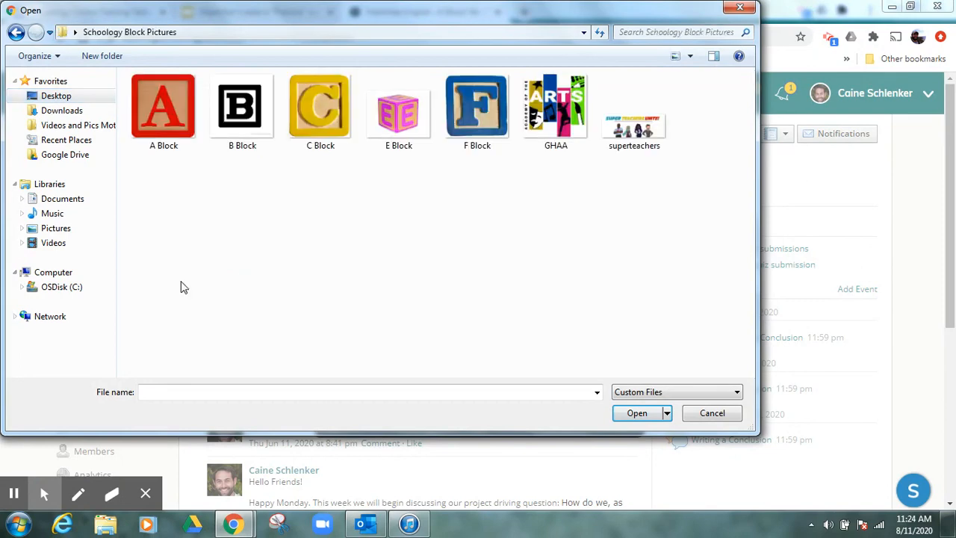
{"action": "left_click", "coordinate": [166, 105]}
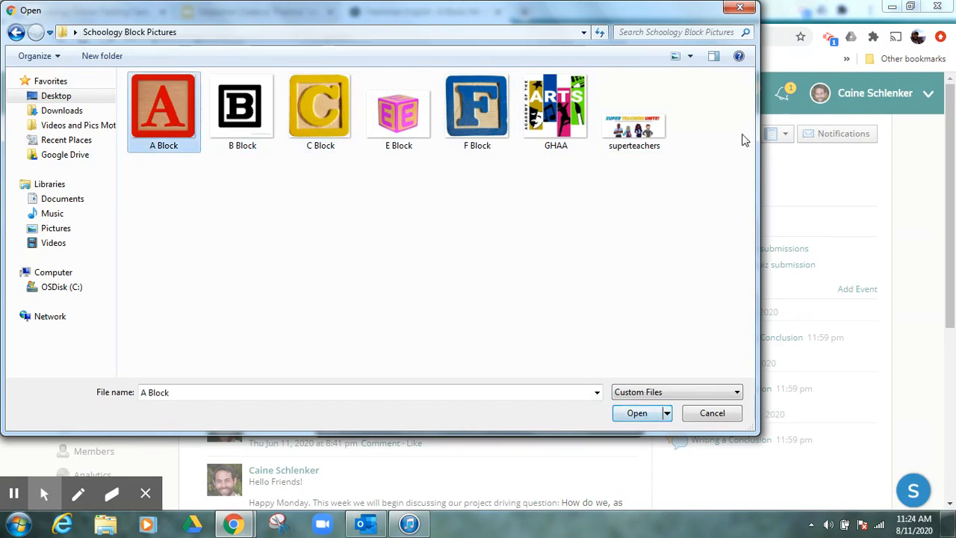
{"action": "left_click", "coordinate": [619, 413]}
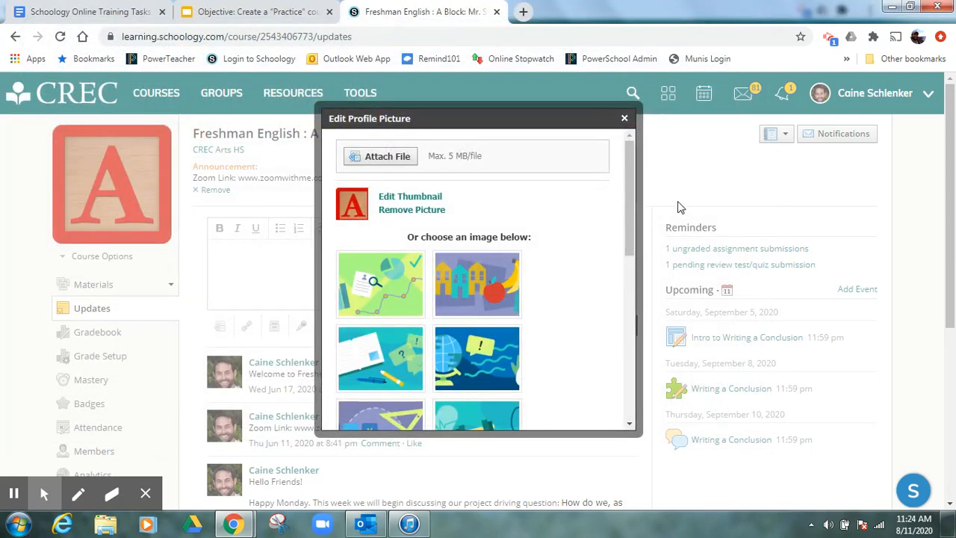
{"action": "left_click", "coordinate": [625, 118]}
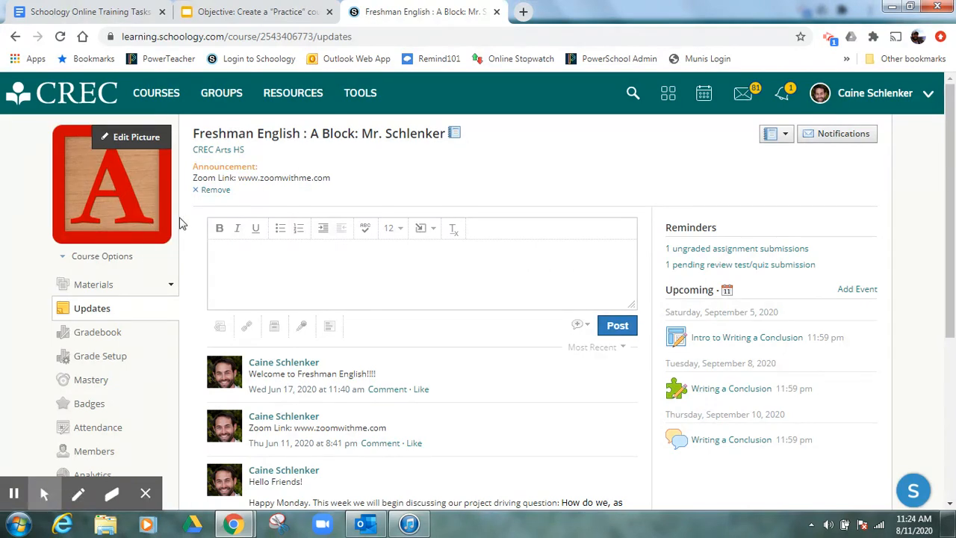
Open the Freshman English course's privacy settings and review its access permissions, member posting settings and default landing page.
{"action": "scroll", "coordinate": [190, 228], "scroll_direction": "down", "scroll_amount": 1}
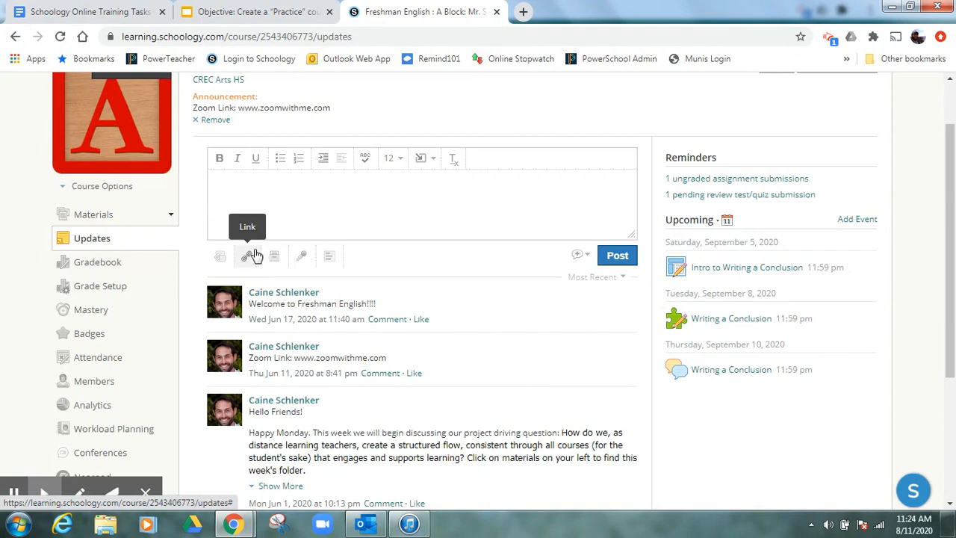
{"action": "scroll", "coordinate": [336, 314], "scroll_direction": "down", "scroll_amount": 1}
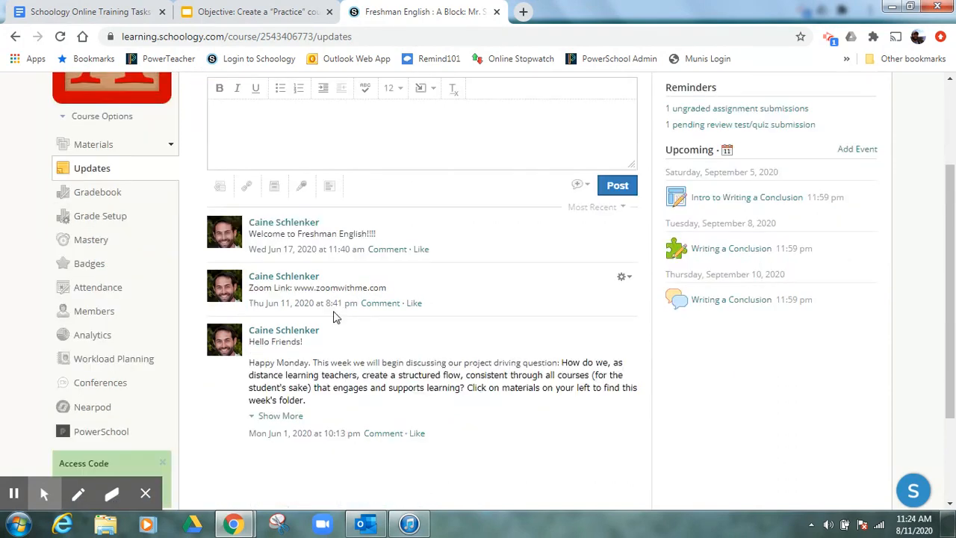
{"action": "scroll", "coordinate": [329, 317], "scroll_direction": "up", "scroll_amount": 2}
{"action": "scroll", "coordinate": [182, 256], "scroll_direction": "down", "scroll_amount": 1}
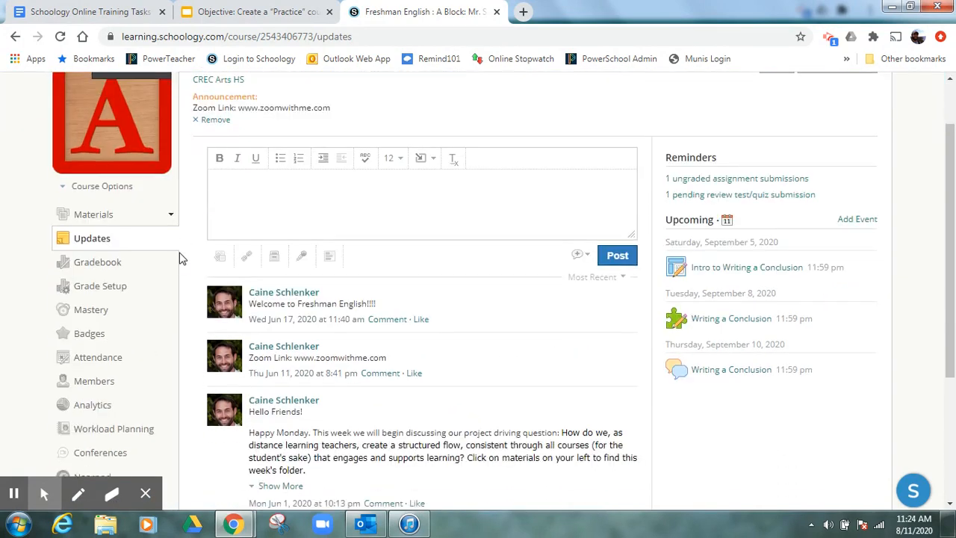
{"action": "left_click", "coordinate": [65, 188]}
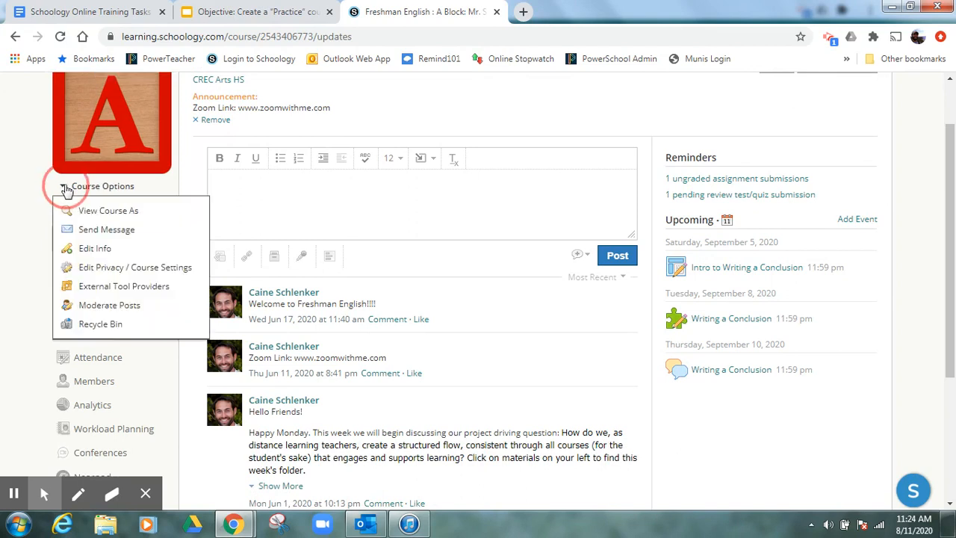
{"action": "left_click", "coordinate": [141, 270]}
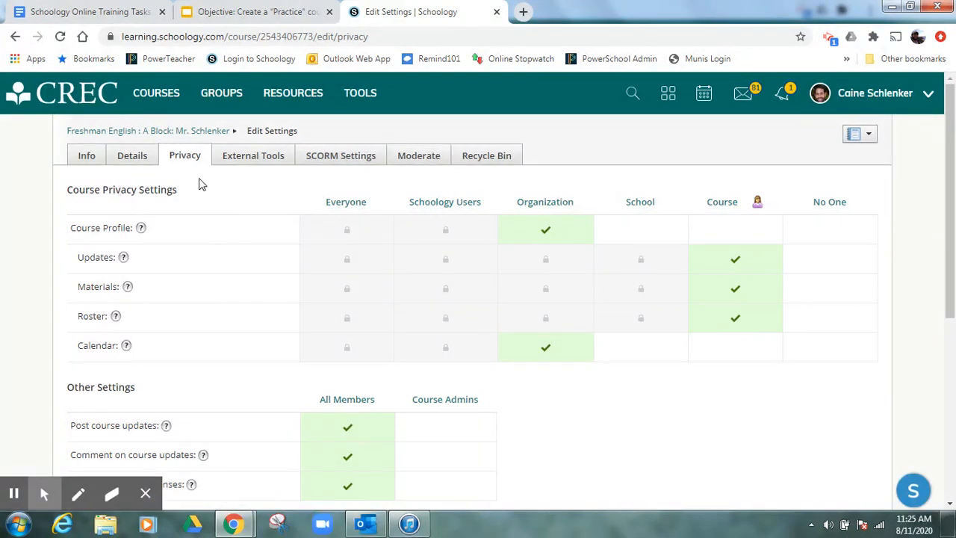
{"action": "scroll", "coordinate": [234, 212], "scroll_direction": "down", "scroll_amount": 1}
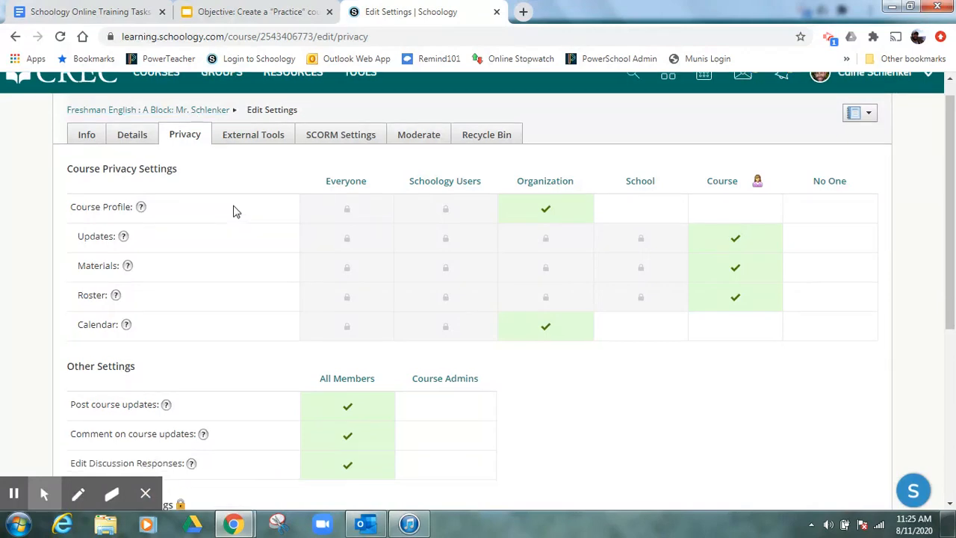
{"action": "scroll", "coordinate": [234, 211], "scroll_direction": "down", "scroll_amount": 3}
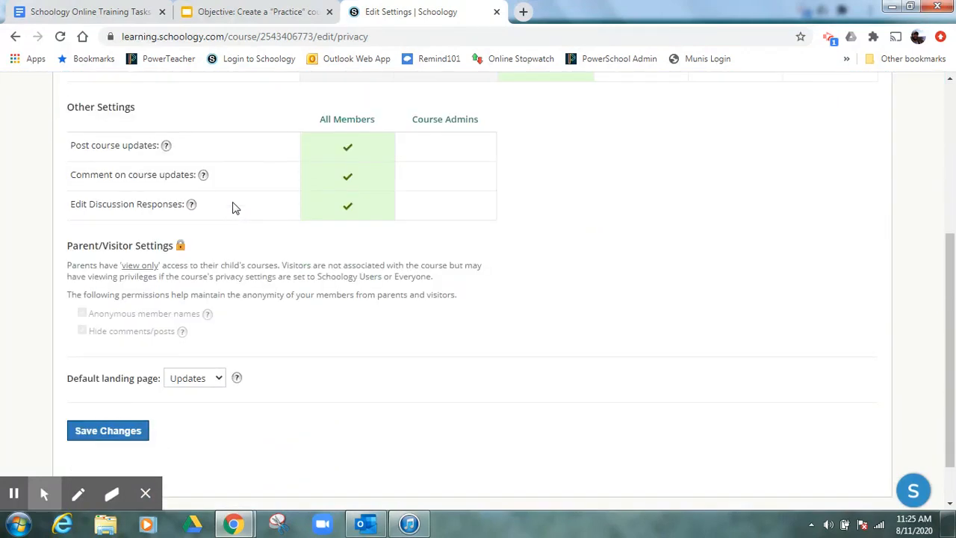
{"action": "scroll", "coordinate": [234, 208], "scroll_direction": "up", "scroll_amount": 4}
{"action": "scroll", "coordinate": [234, 208], "scroll_direction": "down", "scroll_amount": 1}
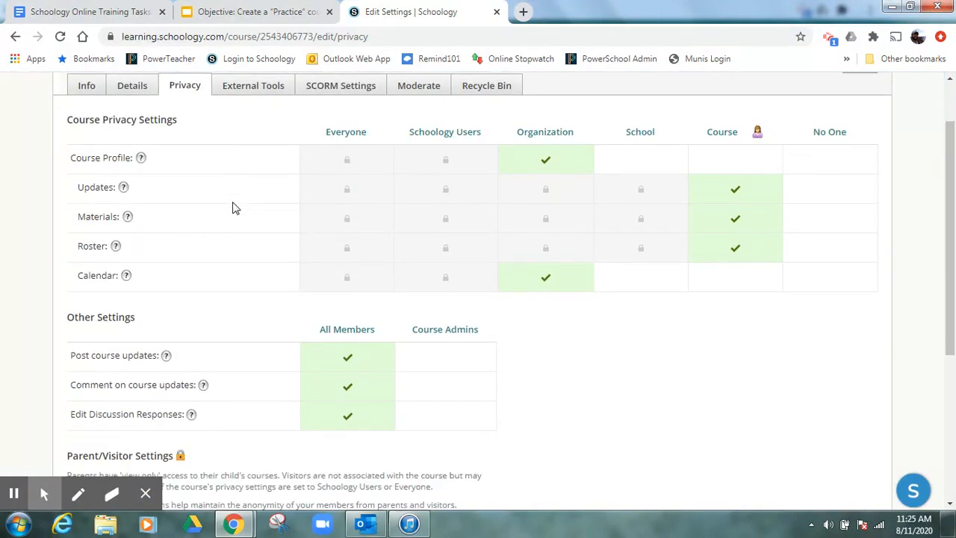
{"action": "scroll", "coordinate": [234, 207], "scroll_direction": "up", "scroll_amount": 1}
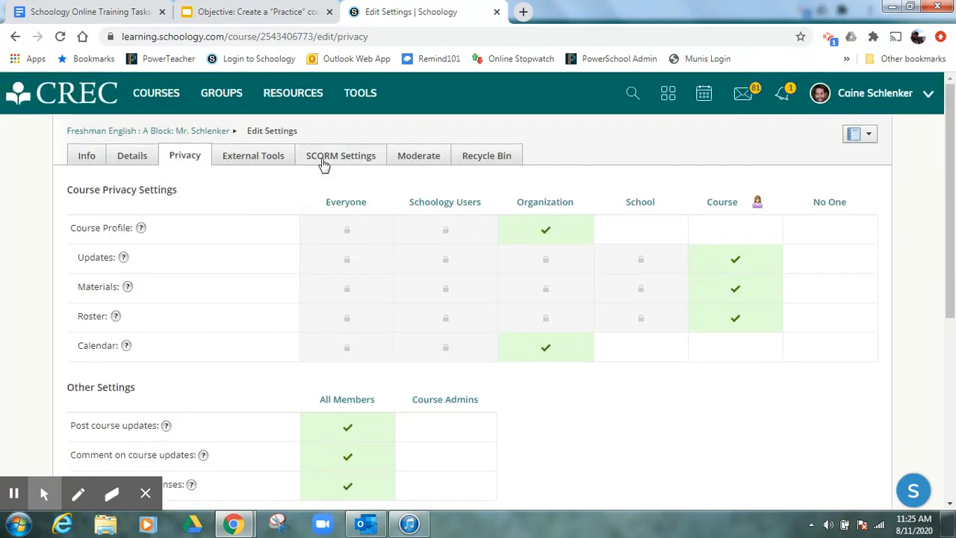
Open the course's Info settings, review the names, subject area, level and grading periods, and save them.
{"action": "left_click", "coordinate": [85, 157]}
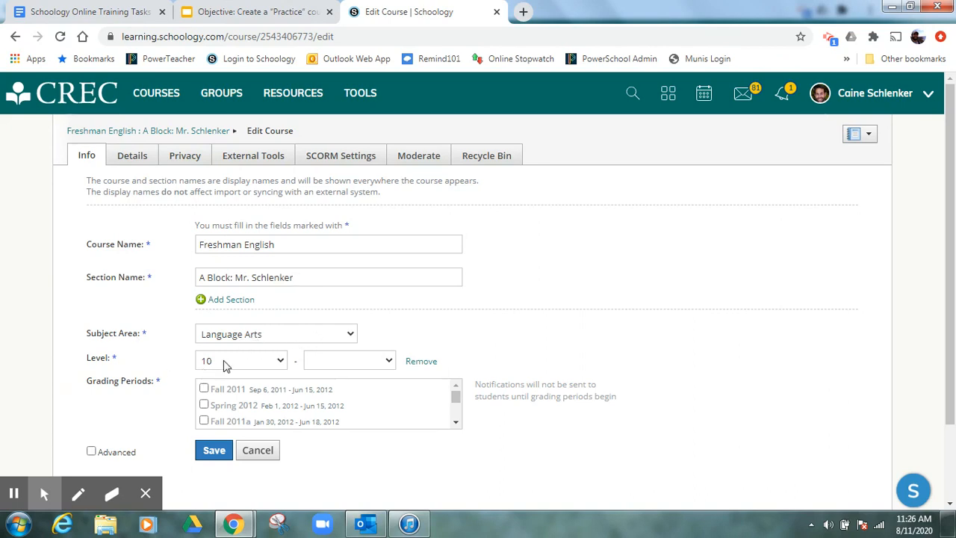
{"action": "scroll", "coordinate": [167, 357], "scroll_direction": "down", "scroll_amount": 2}
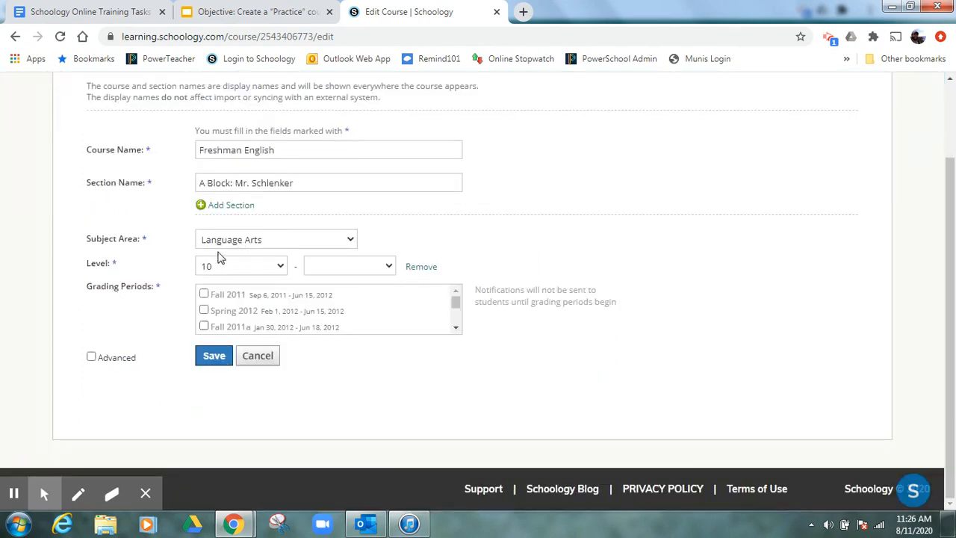
{"action": "left_click", "coordinate": [215, 358]}
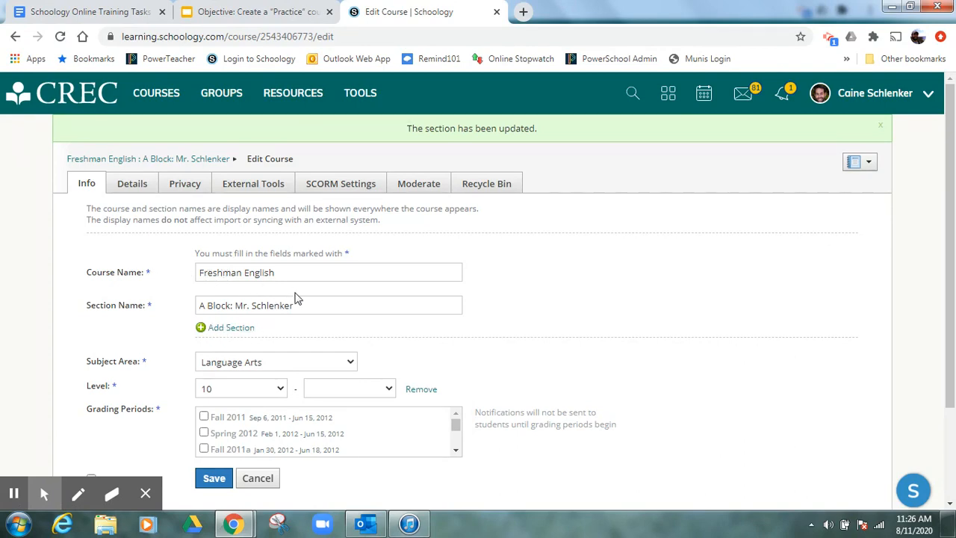
{"action": "scroll", "coordinate": [295, 297], "scroll_direction": "down", "scroll_amount": 1}
{"action": "scroll", "coordinate": [295, 298], "scroll_direction": "down", "scroll_amount": 3}
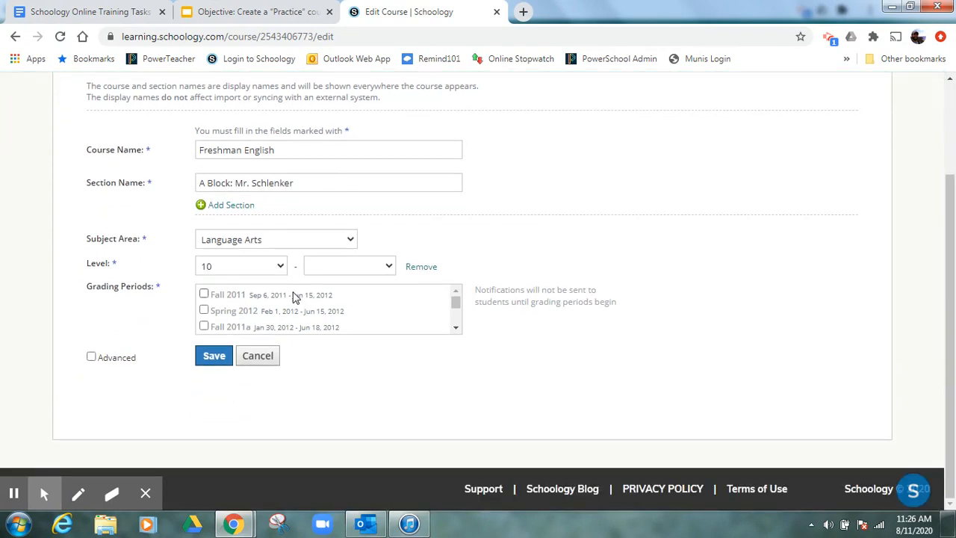
{"action": "scroll", "coordinate": [296, 297], "scroll_direction": "up", "scroll_amount": 4}
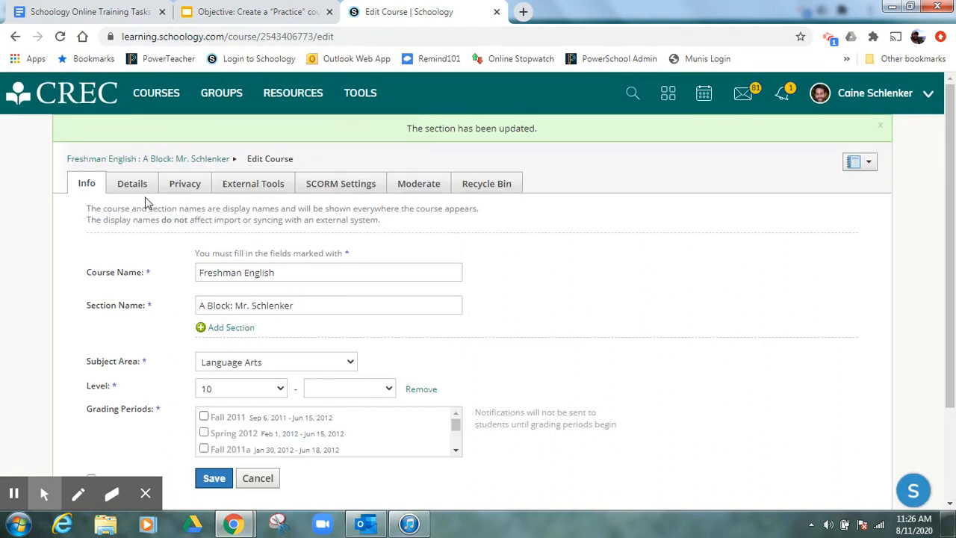
Set the course's default landing page to Updates in the privacy settings and save the changes.
{"action": "left_click", "coordinate": [186, 188]}
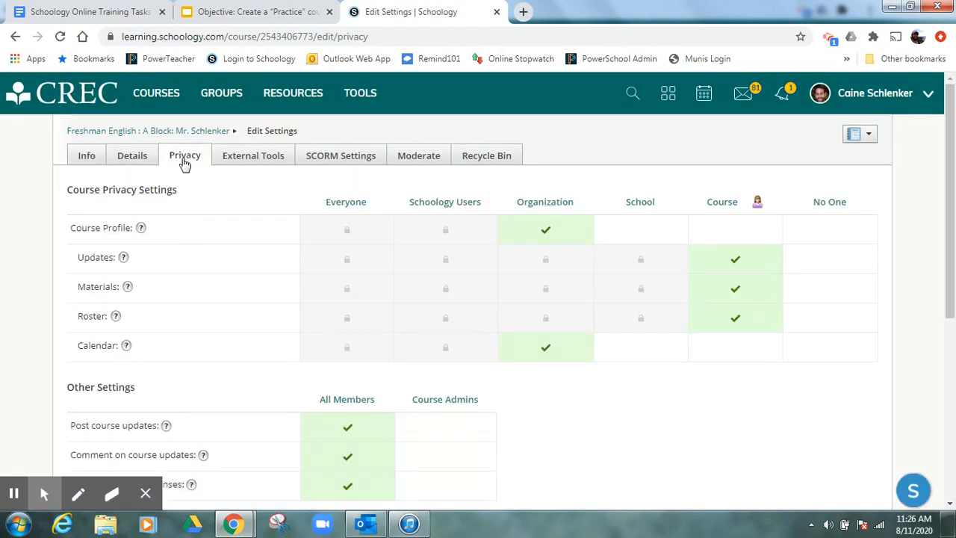
{"action": "scroll", "coordinate": [198, 265], "scroll_direction": "down", "scroll_amount": 5}
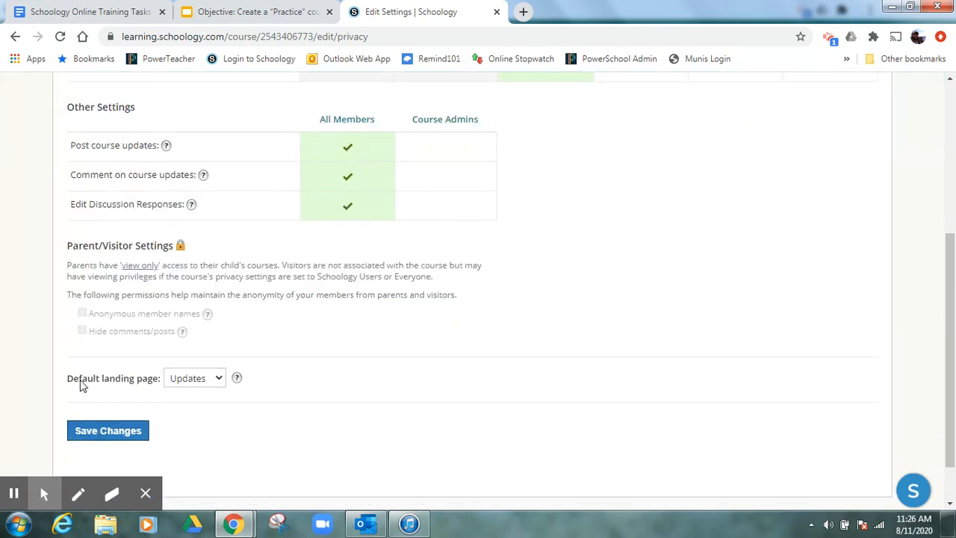
{"action": "left_click", "coordinate": [217, 385]}
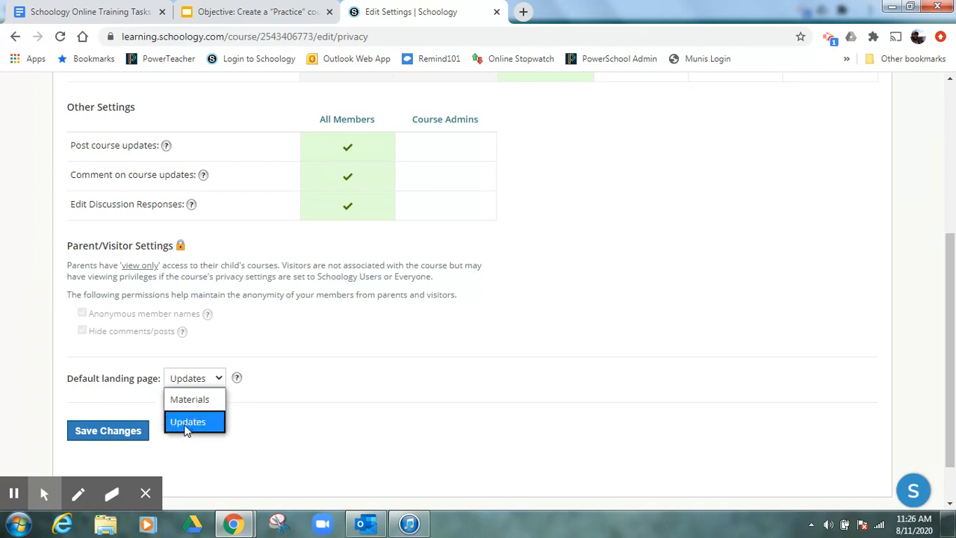
{"action": "left_click", "coordinate": [187, 423]}
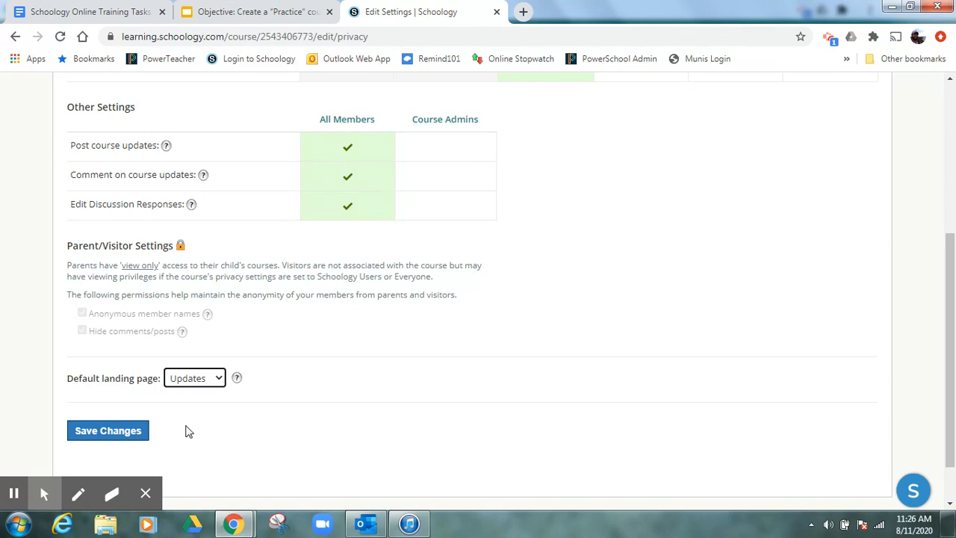
{"action": "left_click", "coordinate": [116, 434]}
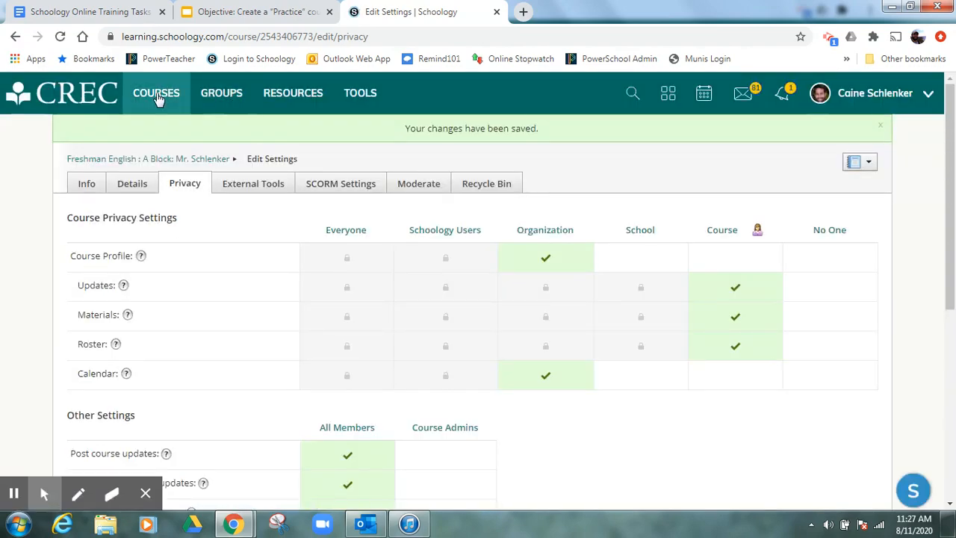
Reopen the Freshman English course from the courses list and look over its landing page.
{"action": "left_click", "coordinate": [157, 96]}
{"action": "left_click", "coordinate": [106, 209]}
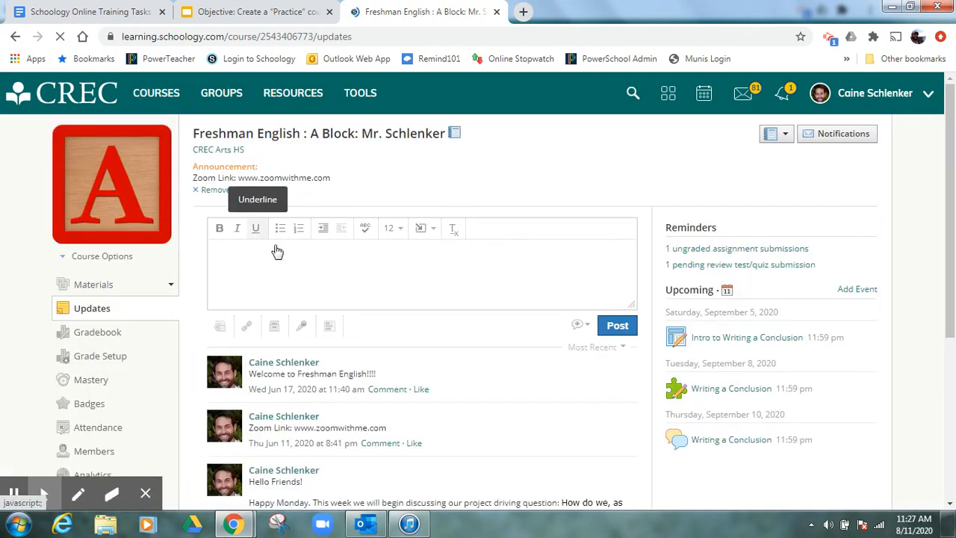
{"action": "mouse_move", "coordinate": [156, 190]}
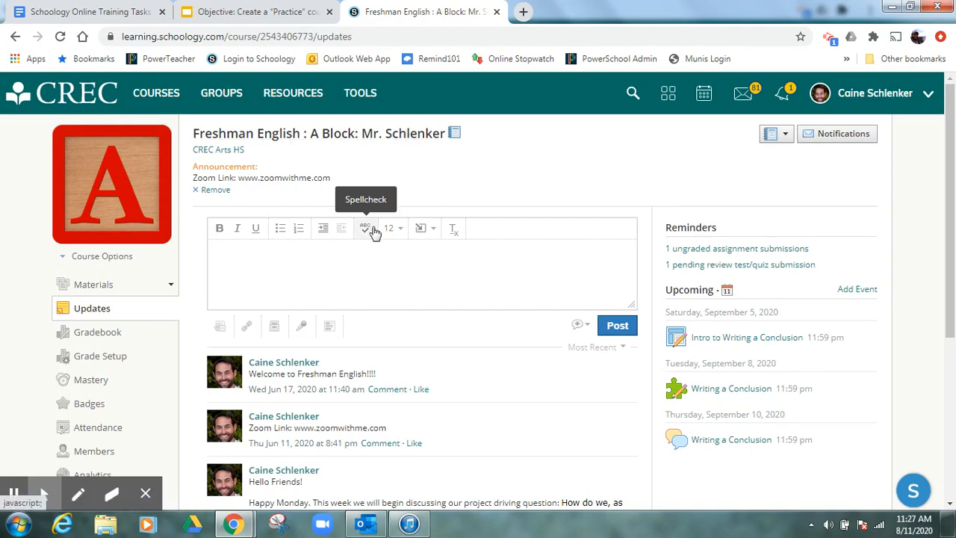
{"action": "scroll", "coordinate": [366, 226], "scroll_direction": "down", "scroll_amount": 1}
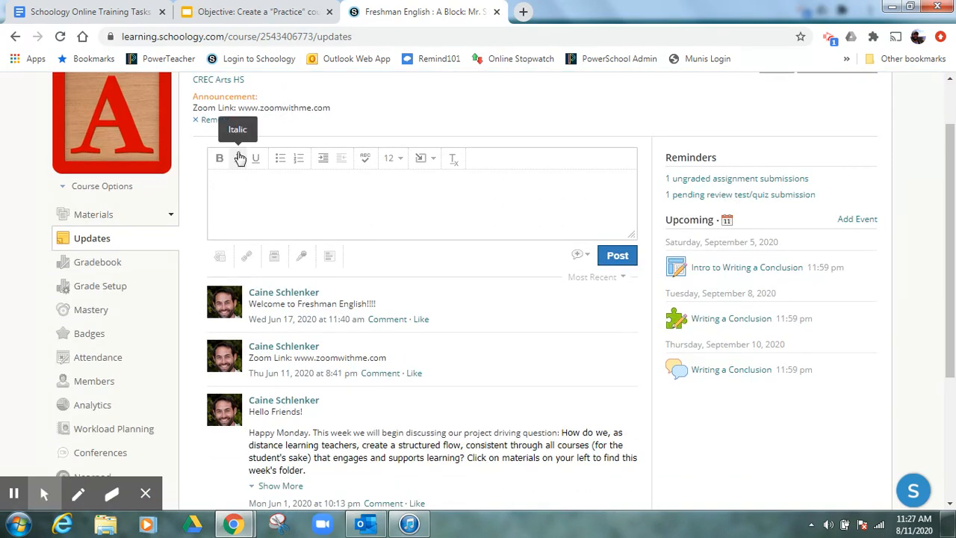
{"action": "scroll", "coordinate": [285, 136], "scroll_direction": "up", "scroll_amount": 1}
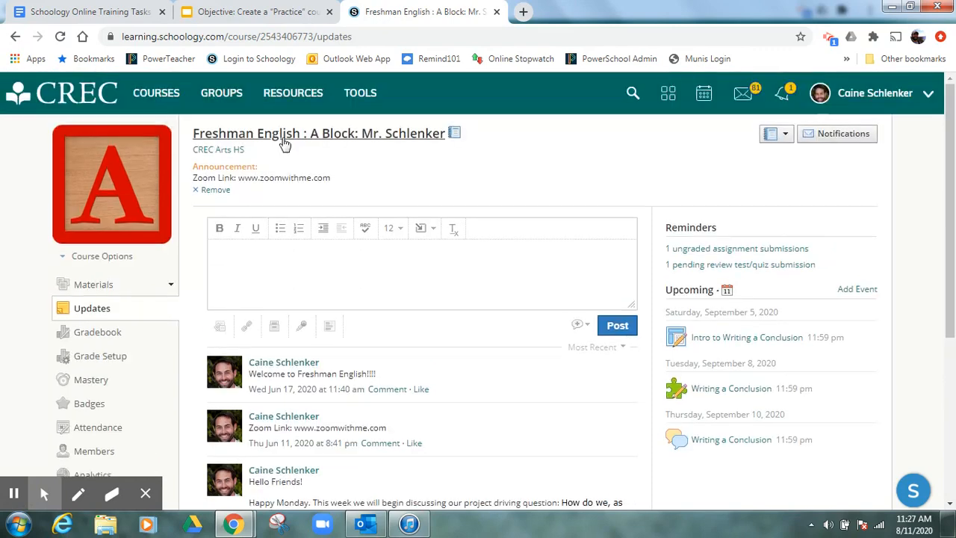
Draft the course update "Here is an update!!!" and view its posting options without posting it.
{"action": "left_click", "coordinate": [243, 255]}
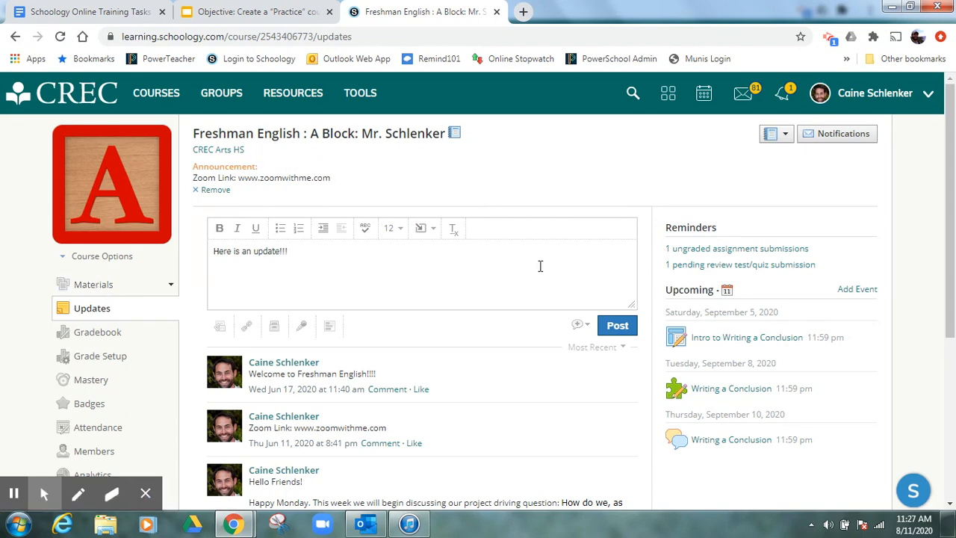
{"action": "left_click", "coordinate": [587, 330]}
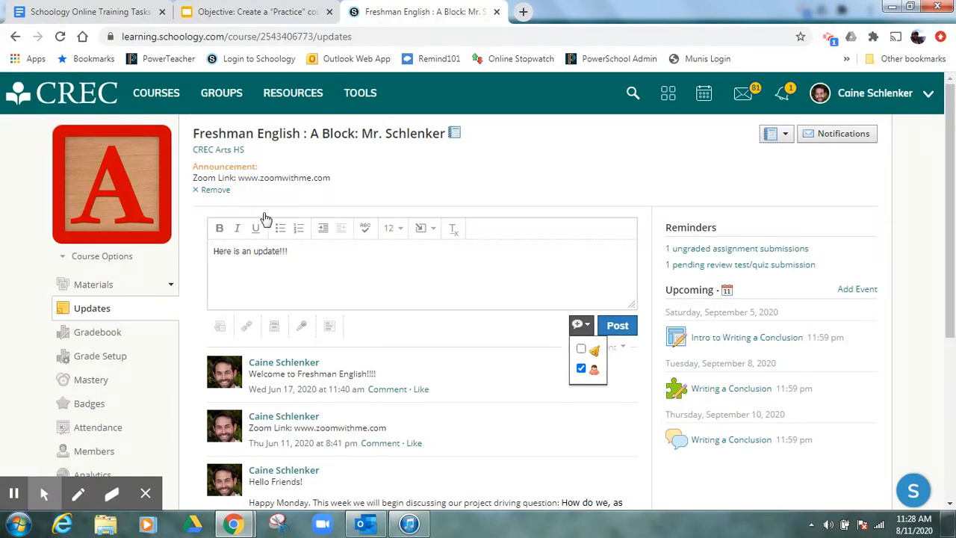
{"action": "left_click", "coordinate": [437, 189]}
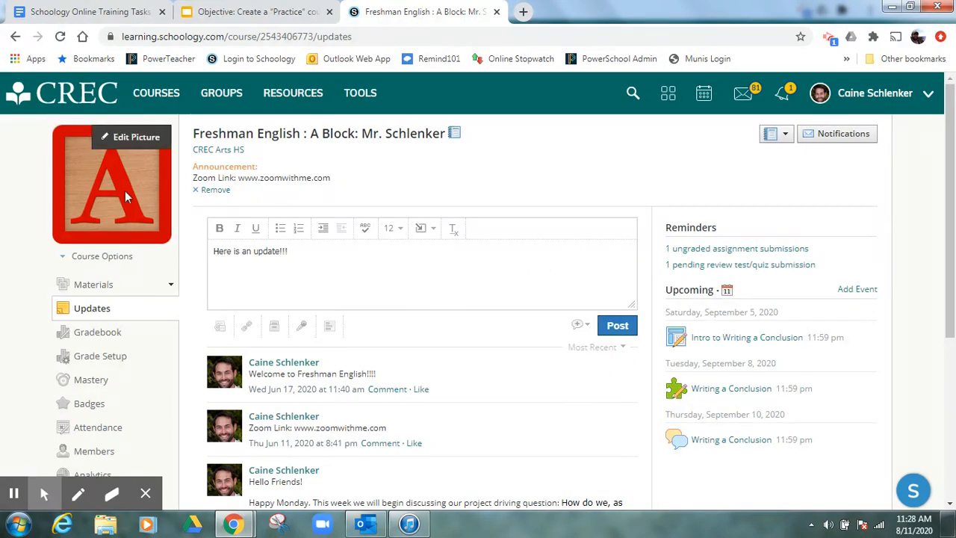
Open the Lessons and Assignments folder in the course materials.
{"action": "left_click", "coordinate": [92, 289]}
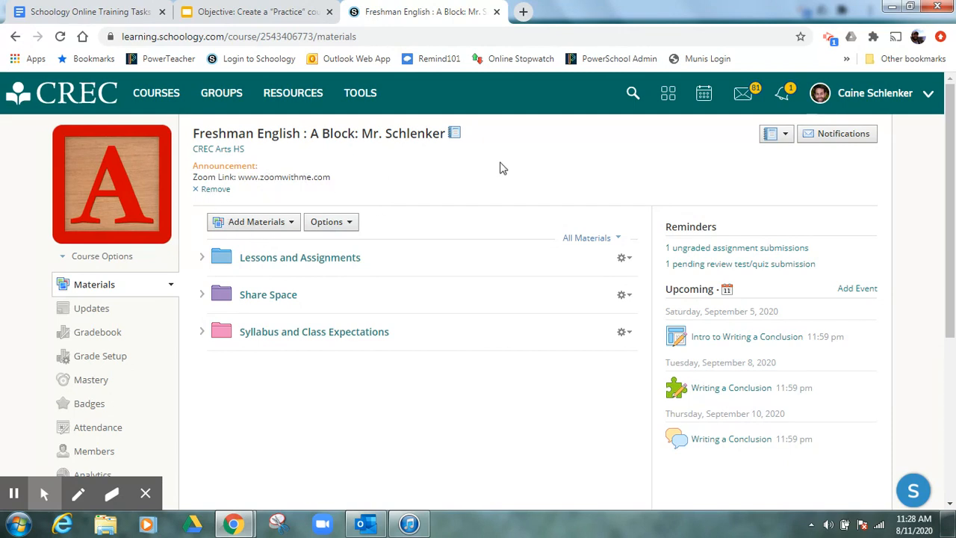
{"action": "mouse_move", "coordinate": [443, 316]}
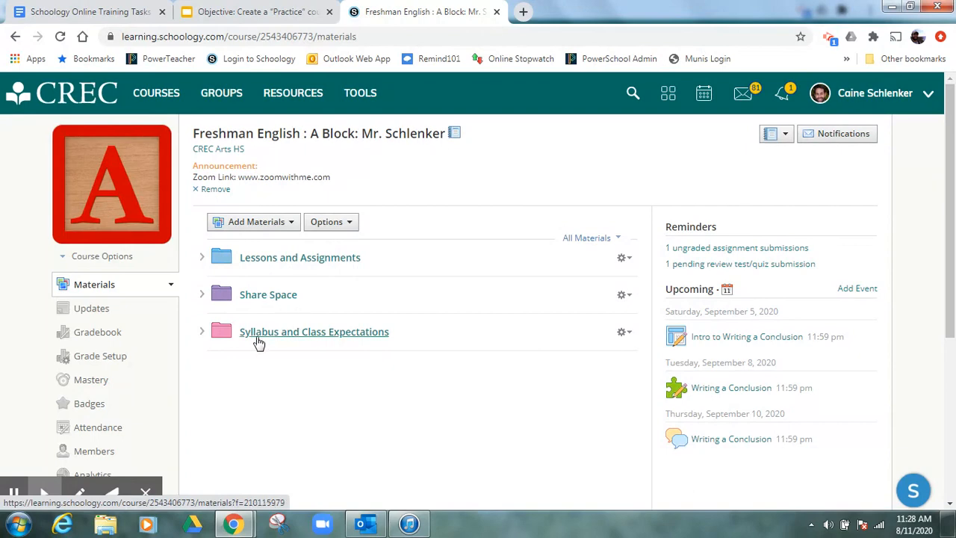
{"action": "left_click", "coordinate": [290, 261]}
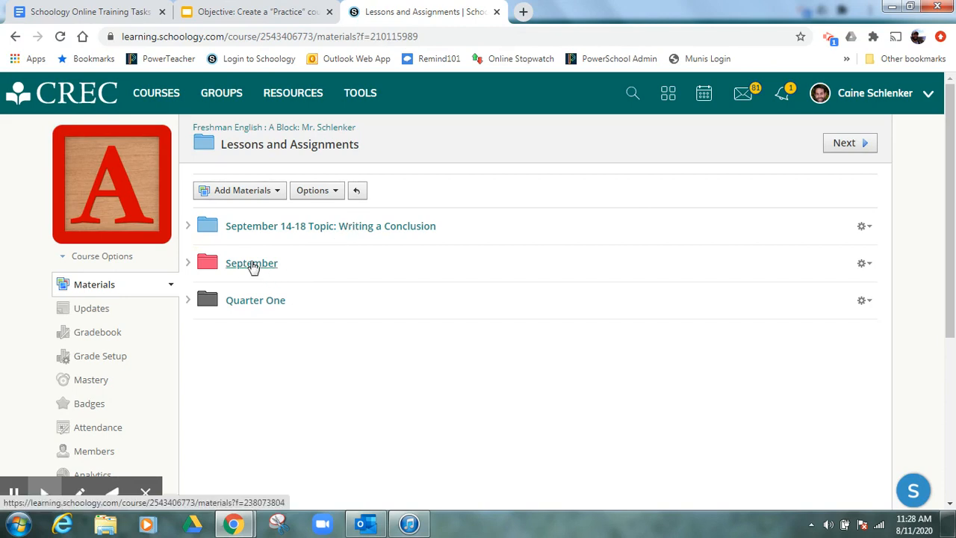
View the Create Folder form inside Lessons and Assignments, then close it without creating a folder.
{"action": "left_click", "coordinate": [273, 192]}
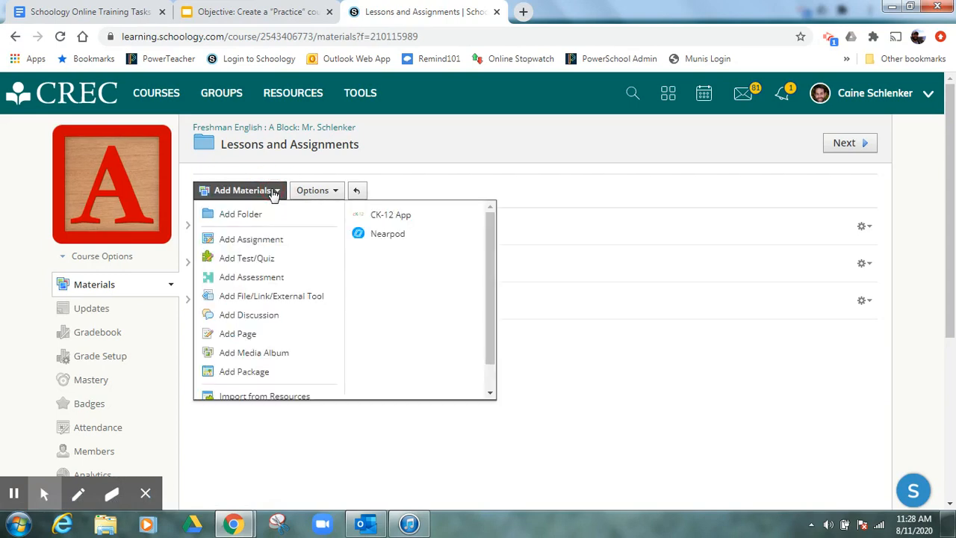
{"action": "left_click", "coordinate": [246, 216]}
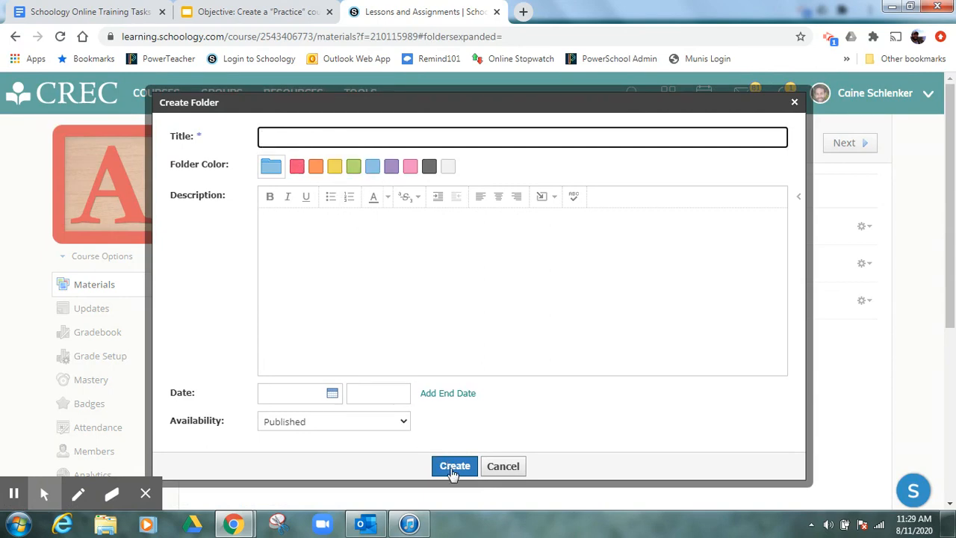
{"action": "left_click", "coordinate": [794, 103]}
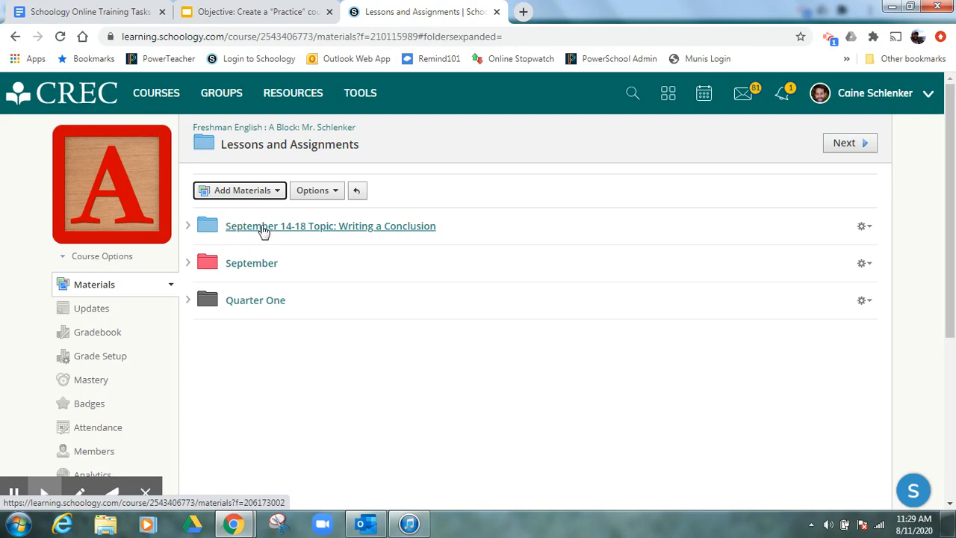
Move the "September 14-18 Topic: Writing a Conclusion" folder into September and the September folder into Quarter One, leaving Quarter One expanded.
{"action": "left_click_drag", "start_coordinate": [263, 231], "coordinate": [242, 267]}
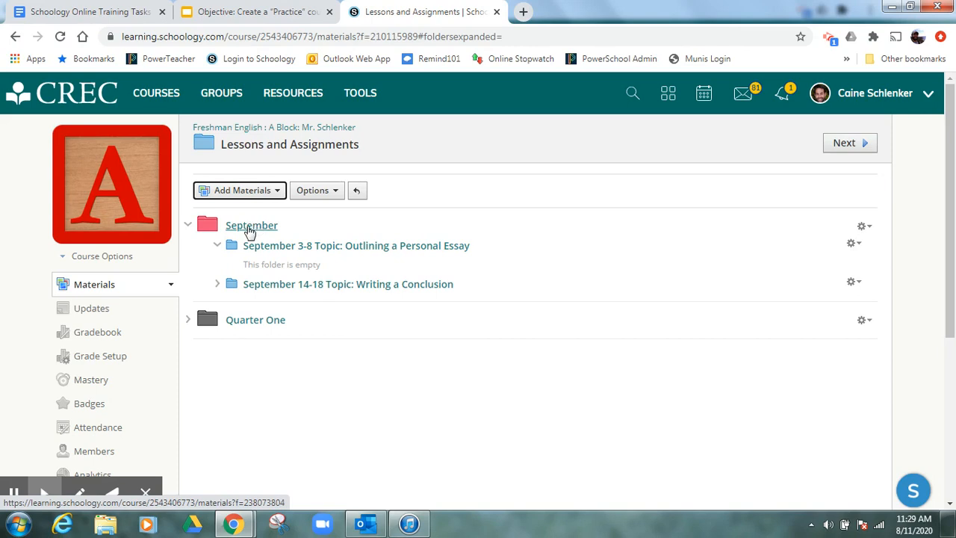
{"action": "left_click_drag", "start_coordinate": [241, 229], "coordinate": [253, 256]}
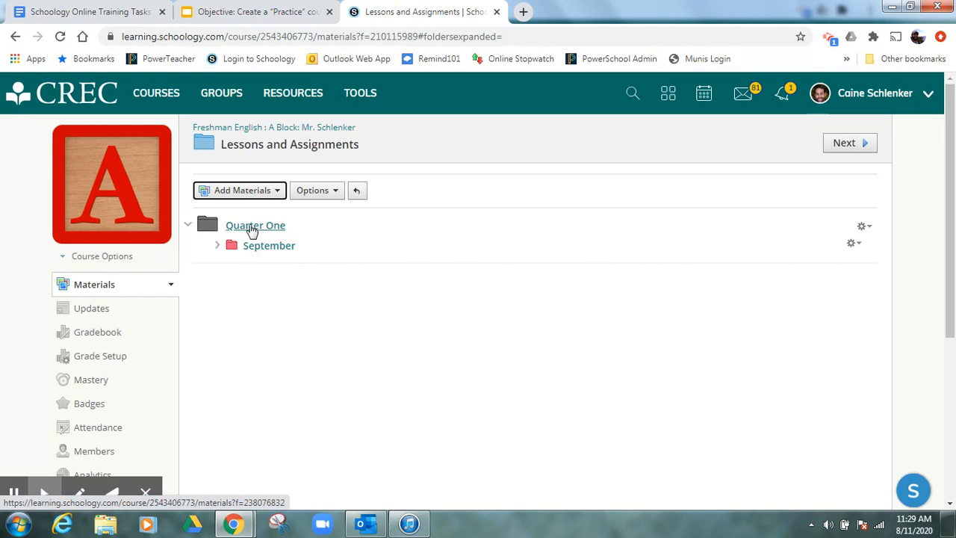
{"action": "left_click", "coordinate": [187, 228]}
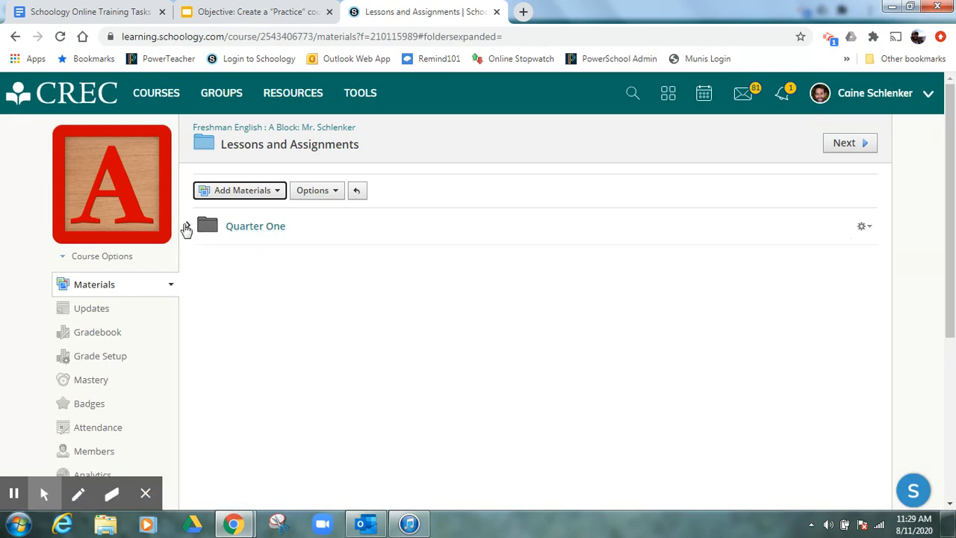
{"action": "left_click", "coordinate": [186, 227]}
{"action": "left_click", "coordinate": [188, 226]}
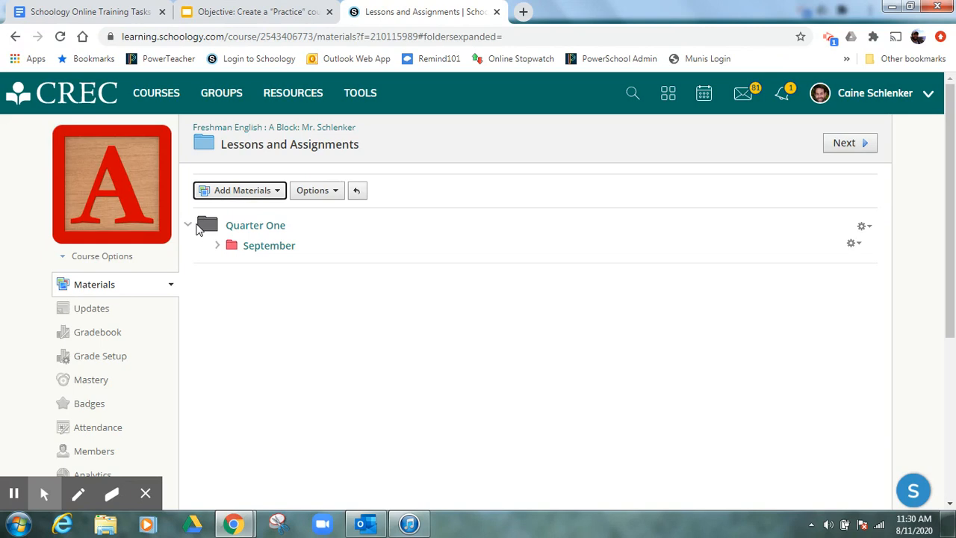
Return to the Freshman English course's main page.
{"action": "left_click", "coordinate": [297, 132]}
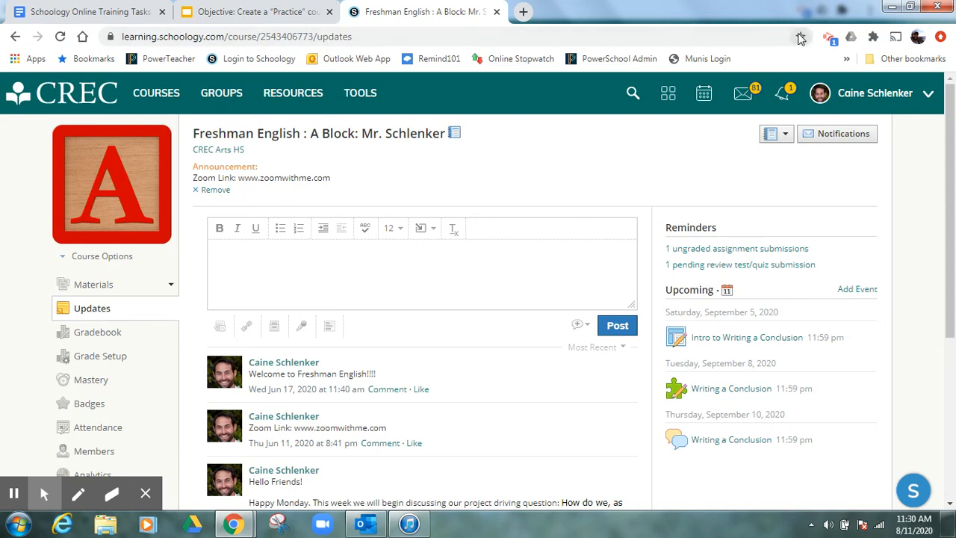
{"action": "left_click", "coordinate": [827, 37]}
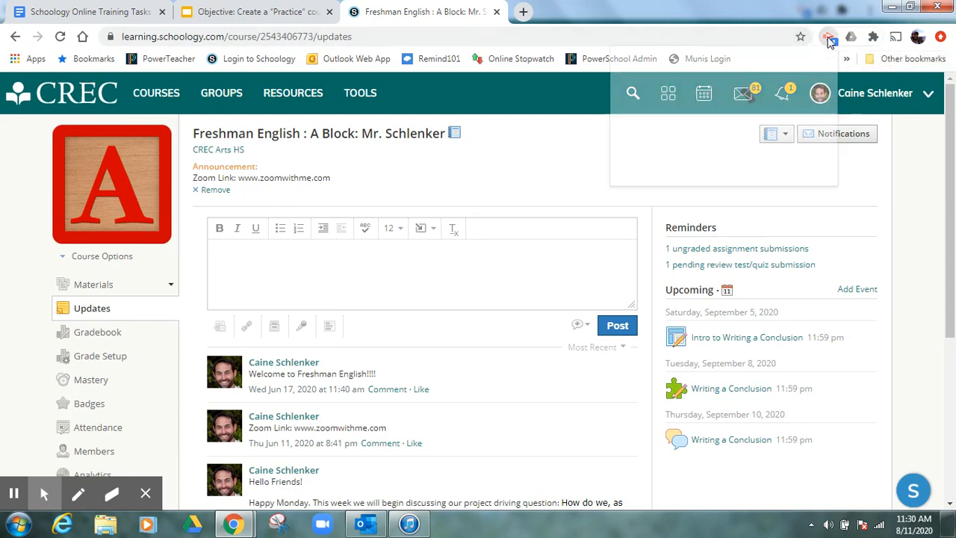